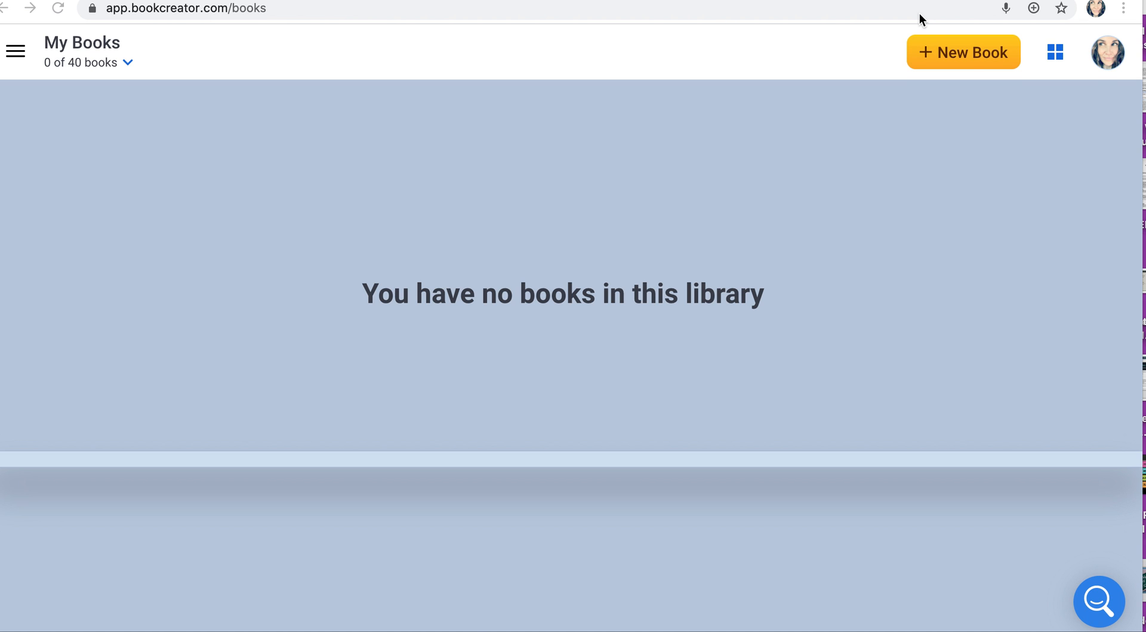
Create a new book in the Square 1:1 shape and go to page 2
{"action": "left_click", "coordinate": [938, 50]}
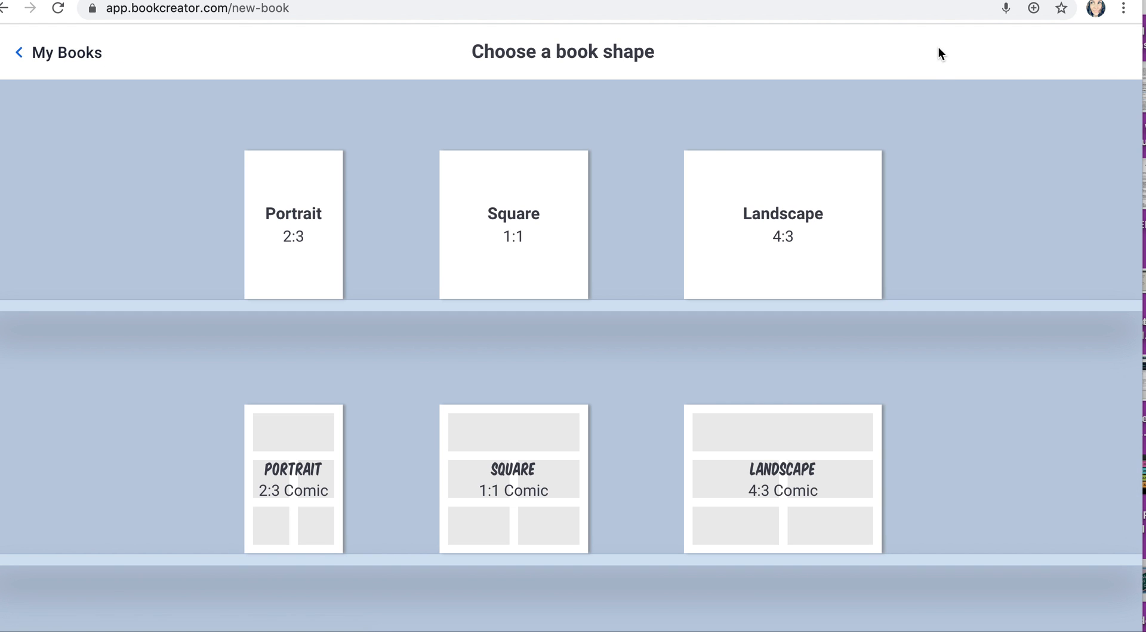
{"action": "left_click", "coordinate": [474, 184]}
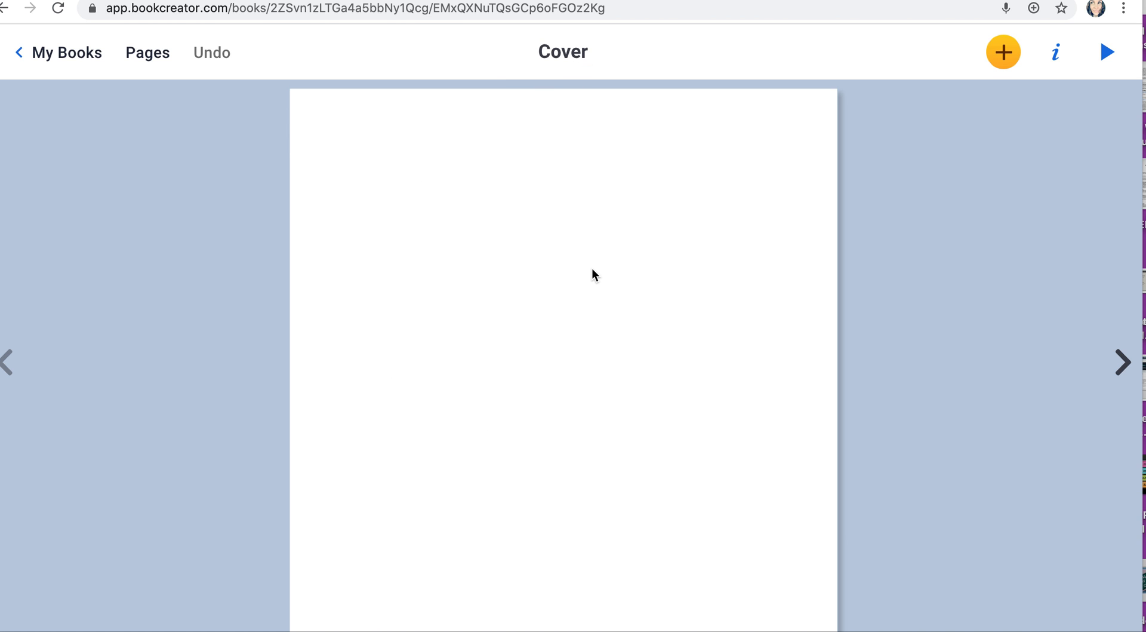
{"action": "left_click", "coordinate": [1121, 362]}
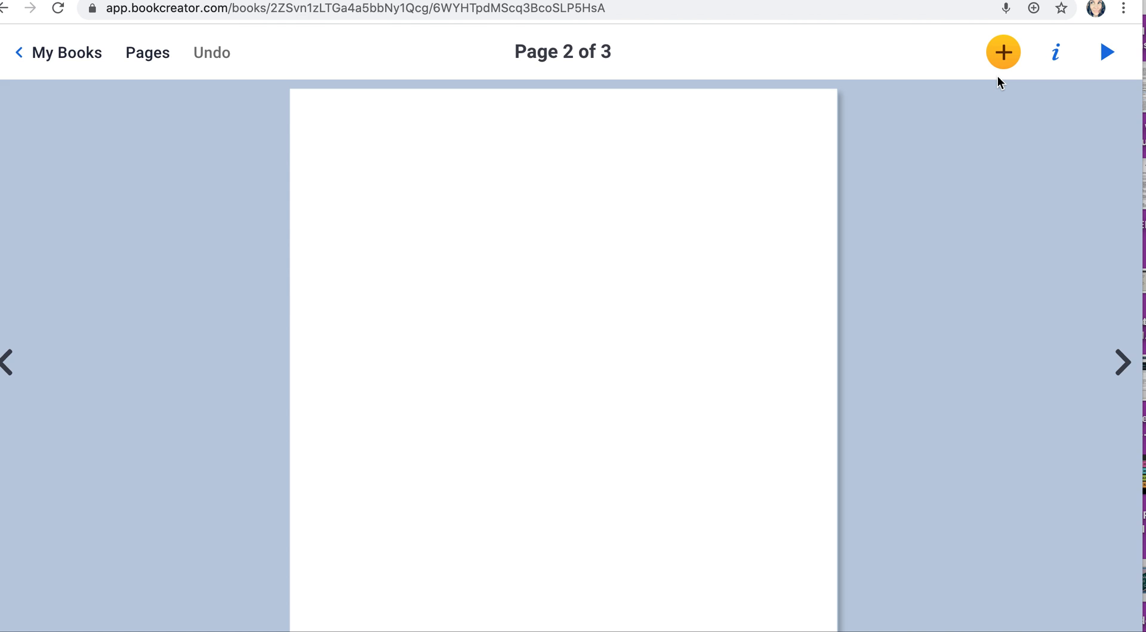
Add text to page 2 titled "All About Me" with a paragraph describing the writer's brother, sister, mom and dad
{"action": "left_click", "coordinate": [997, 56]}
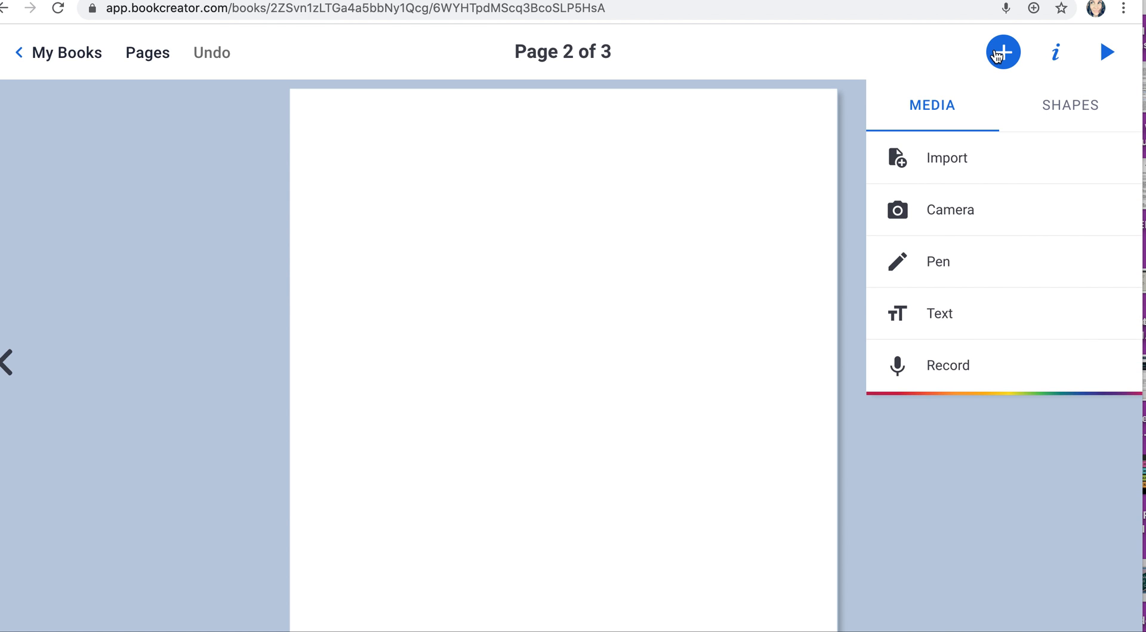
{"action": "left_click", "coordinate": [911, 331]}
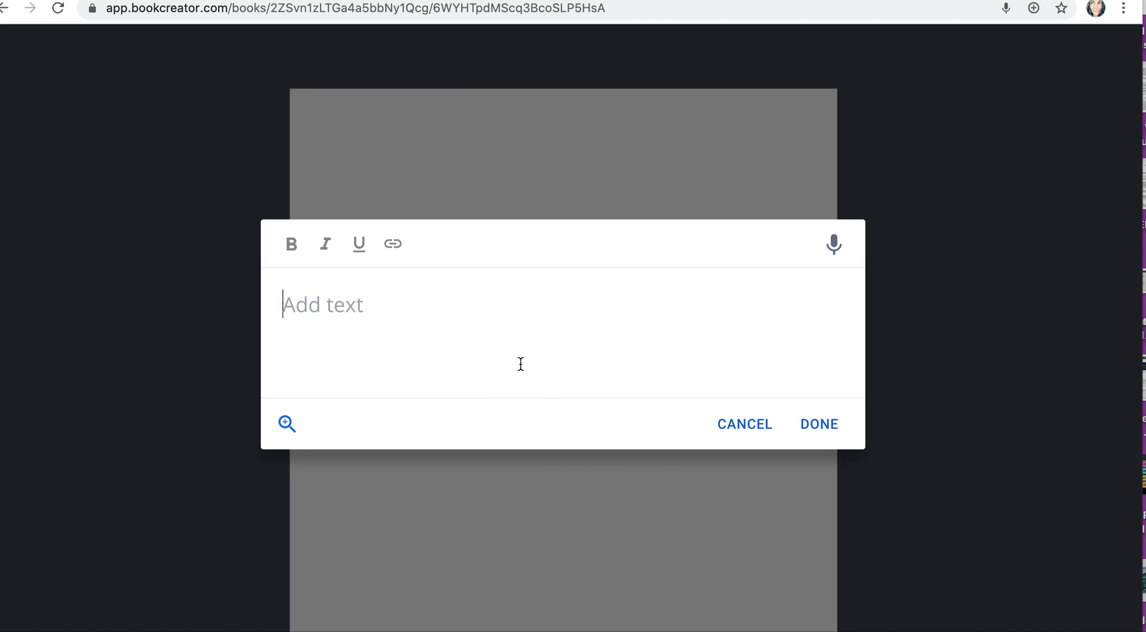
{"action": "type", "text": "All About Me  This is about my family and me. I have a brother named Carl he’s in 4th grade. He thinks my bike is his bike but I say it's my bike. I also have a sister named Renee she is in 6th grade. She likes dogs, cats, bunnyes, butterflies, birds, fishes, turtles. Renee has a friend, his could Eric. My mom is sweet and preat, she takes care of me. She gives us food to eat. She reminds us of stuff. My dad also takes care of us. In the morning when it's time she takes us to wait for the bus. Sometimes he takes us to the school. My dad sometimes he waits until the bus comes. My dad sometimes he takes us walking all the way home until the bus comes. My dad also is smart."}
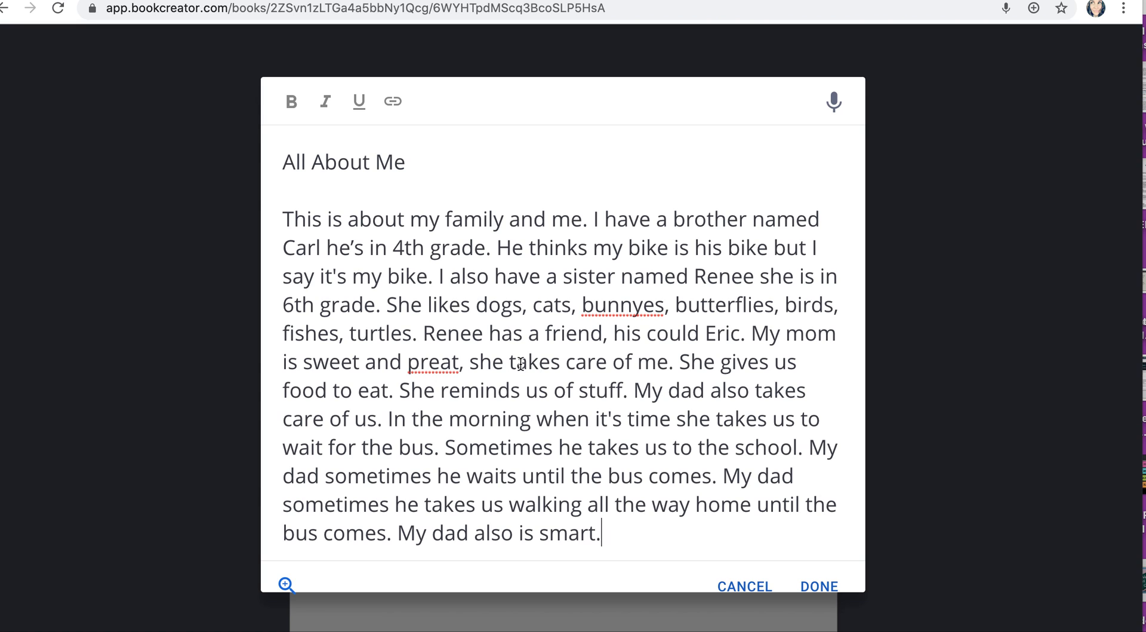
Correct the two misspelled words in the story to "pretty" and "bunnies" and place the text on the page
{"action": "left_click", "coordinate": [458, 362]}
{"action": "left_click_drag", "start_coordinate": [459, 363], "coordinate": [444, 363]}
{"action": "type", "text": "tty"}
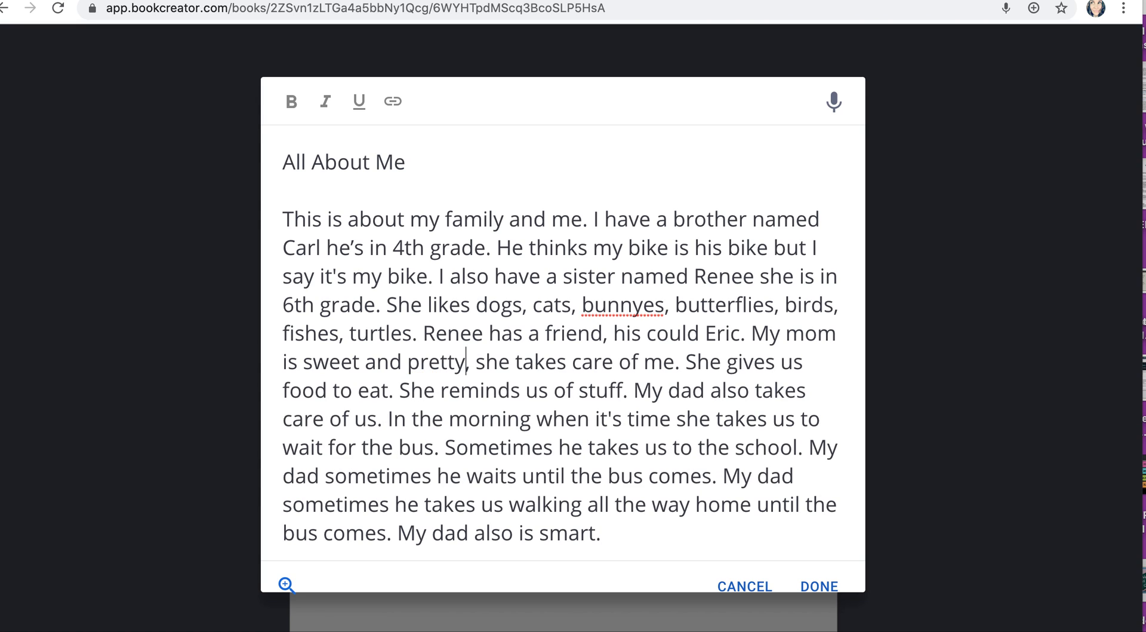
{"action": "left_click_drag", "start_coordinate": [650, 305], "coordinate": [638, 304]}
{"action": "type", "text": "i"}
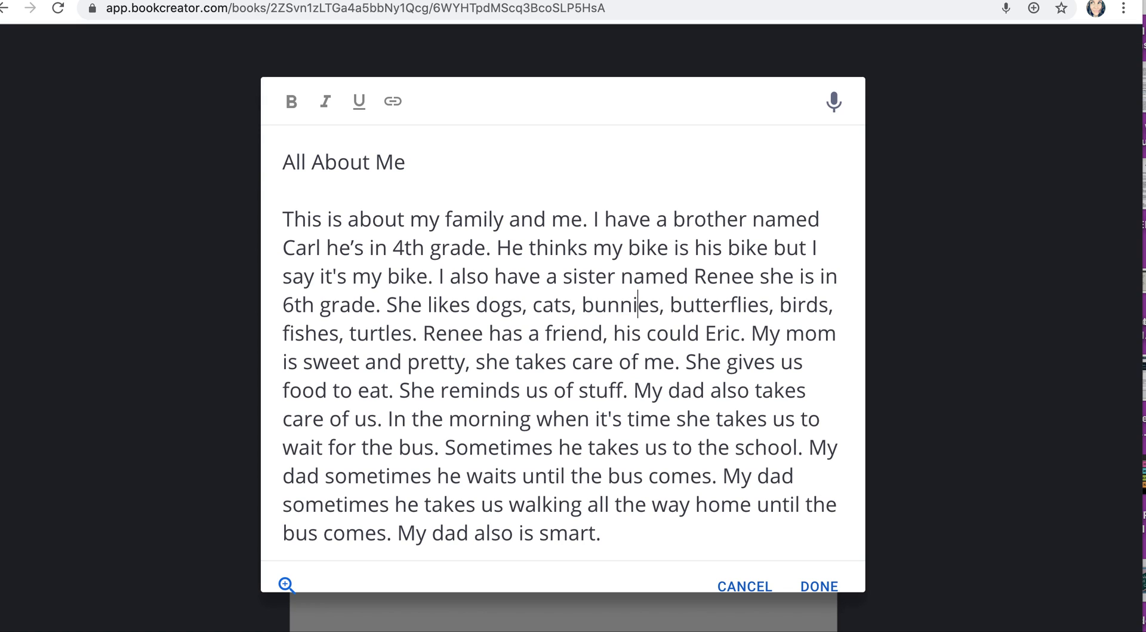
{"action": "left_click", "coordinate": [832, 586]}
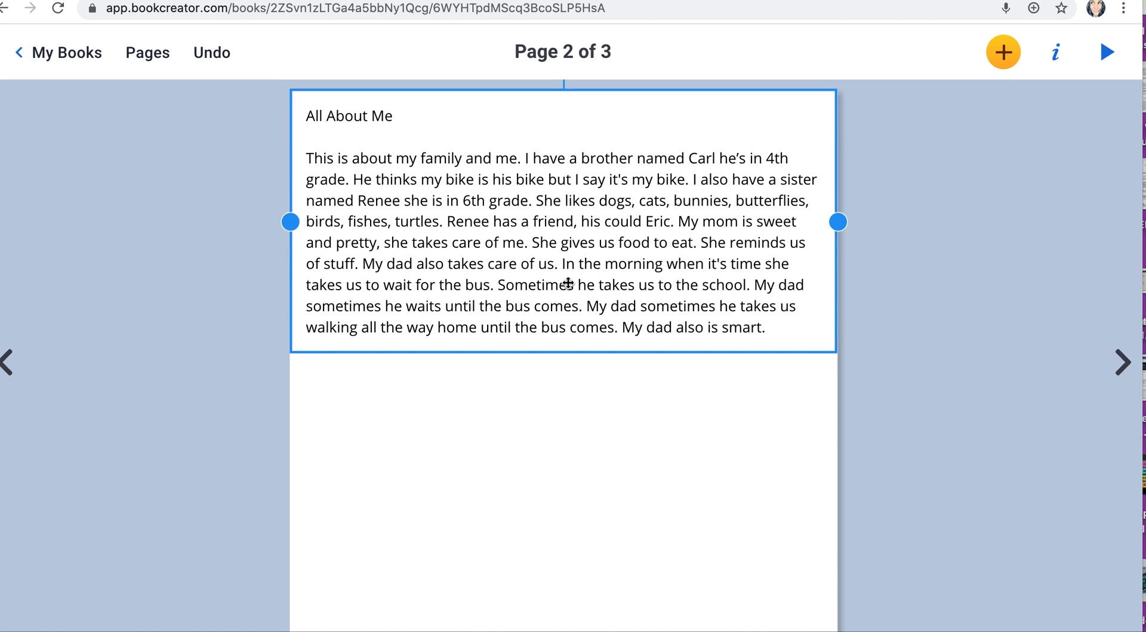
Narrow the "All About Me" text box to about four fifths of the page width and center it on page 2
{"action": "left_click_drag", "start_coordinate": [565, 285], "coordinate": [567, 416]}
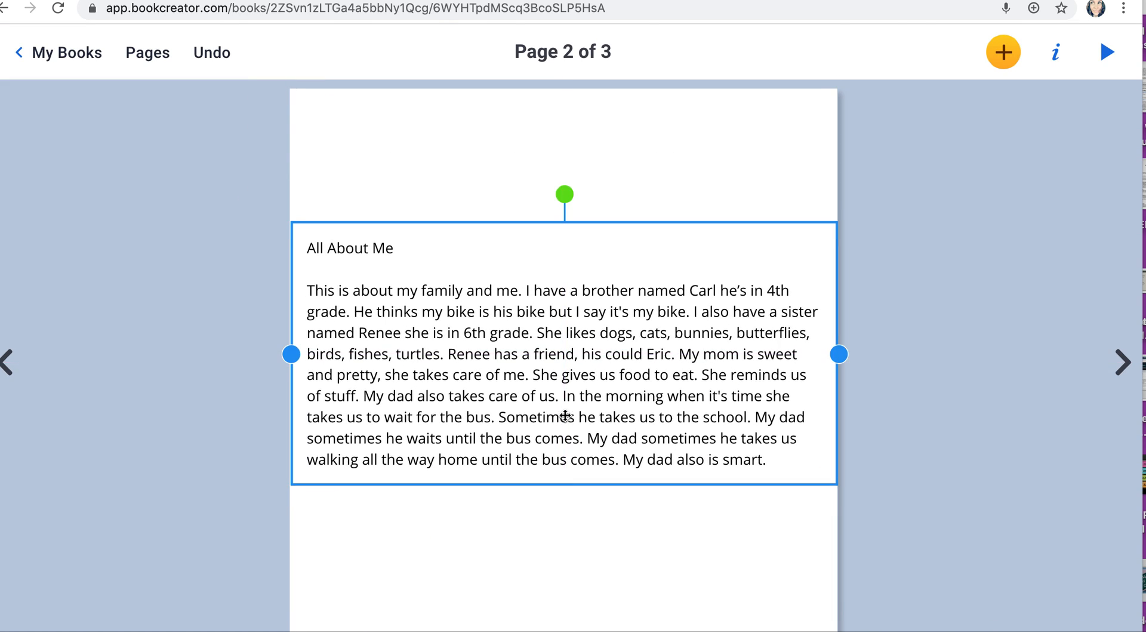
{"action": "left_click_drag", "start_coordinate": [839, 358], "coordinate": [723, 358]}
{"action": "left_click_drag", "start_coordinate": [552, 333], "coordinate": [606, 310]}
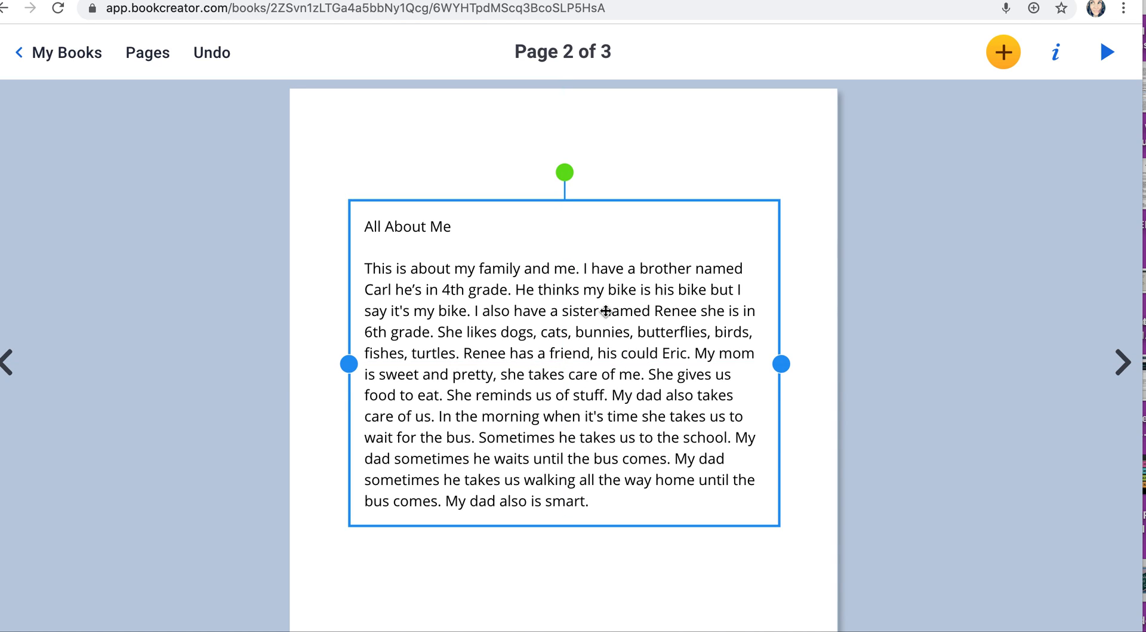
{"action": "left_click", "coordinate": [769, 180]}
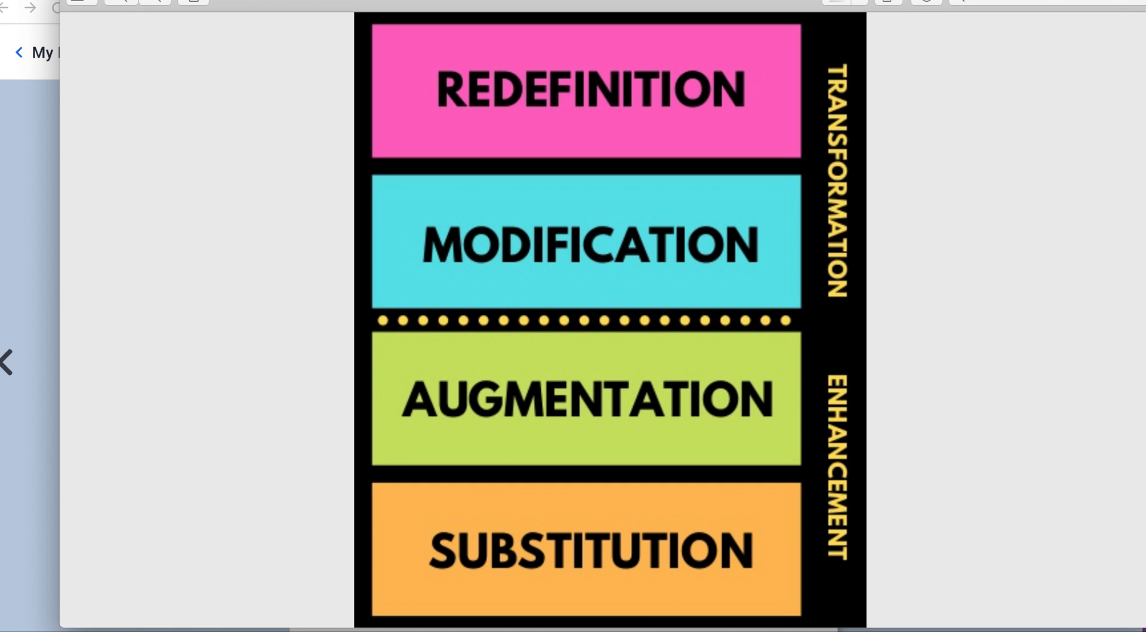
Minimize the SAMR chart window and import the family photo file "Screen Shot 2020-11-23 at 10.50.22 AM" from the Desktop onto page 2
{"action": "key", "text": "super+m"}
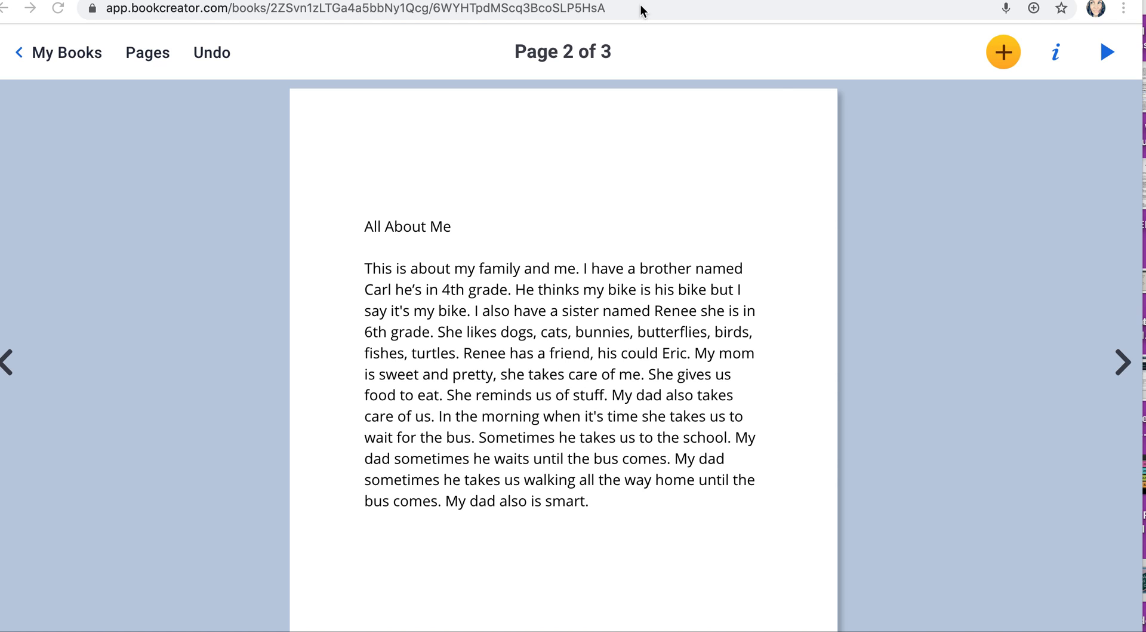
{"action": "left_click", "coordinate": [1002, 54]}
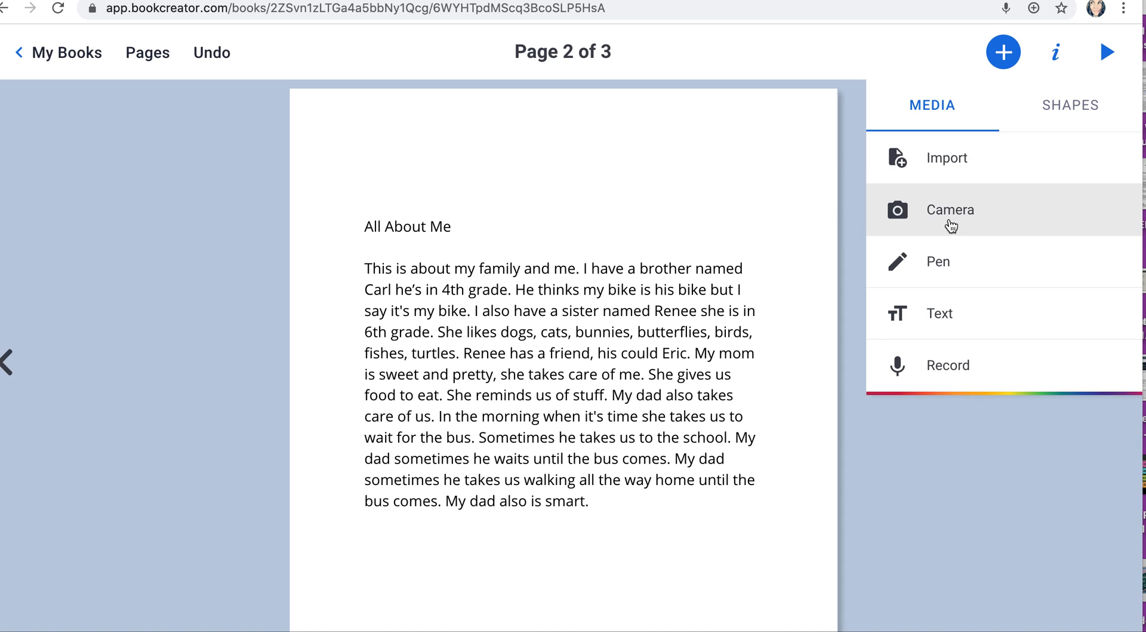
{"action": "left_click", "coordinate": [970, 163]}
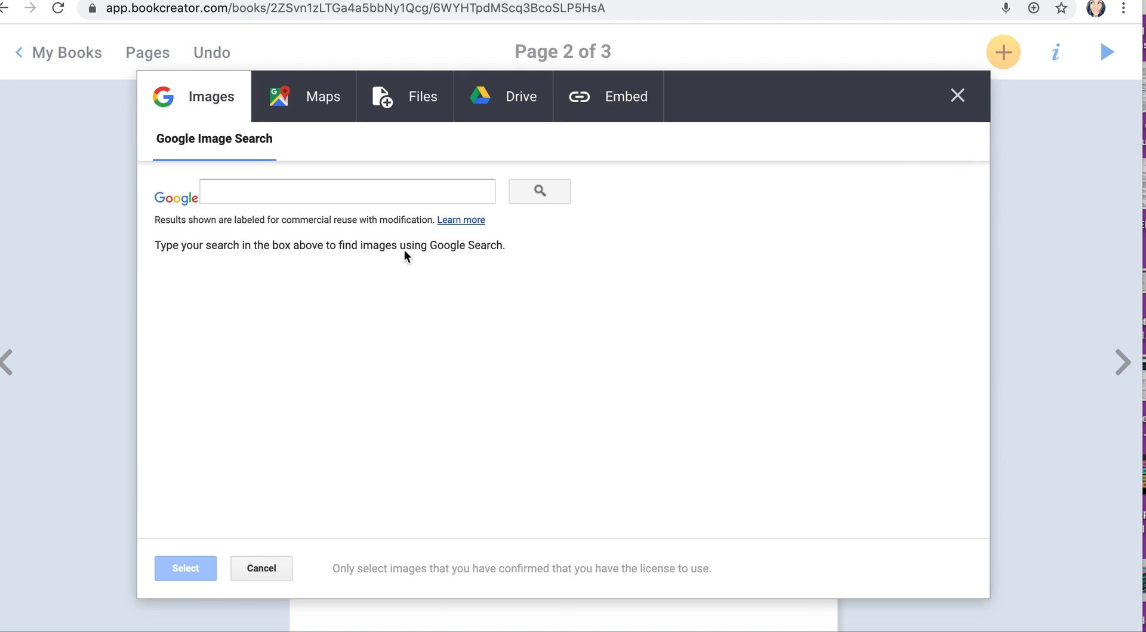
{"action": "left_click", "coordinate": [423, 98]}
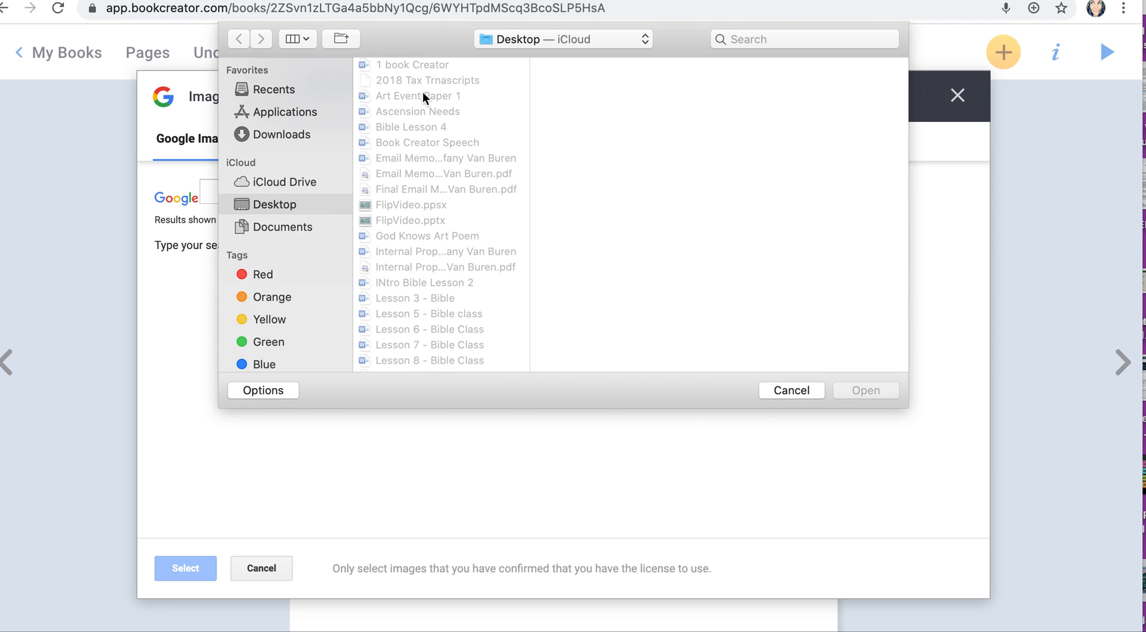
{"action": "scroll", "coordinate": [417, 188], "scroll_direction": "down", "scroll_amount": 10}
{"action": "scroll", "coordinate": [418, 190], "scroll_direction": "up", "scroll_amount": 1}
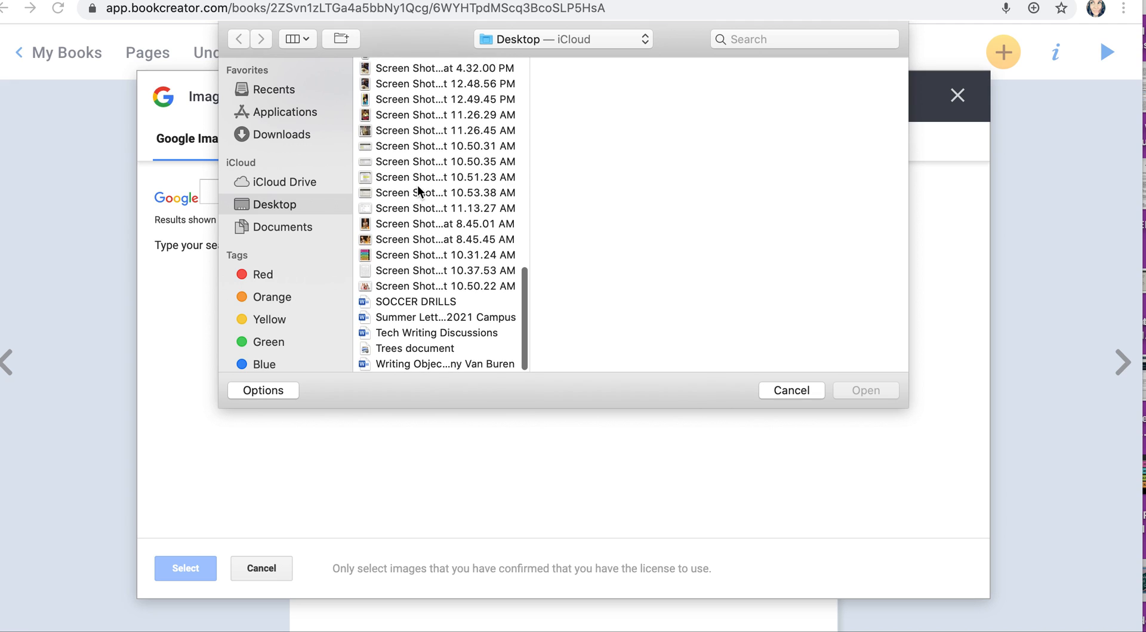
{"action": "left_click", "coordinate": [424, 285]}
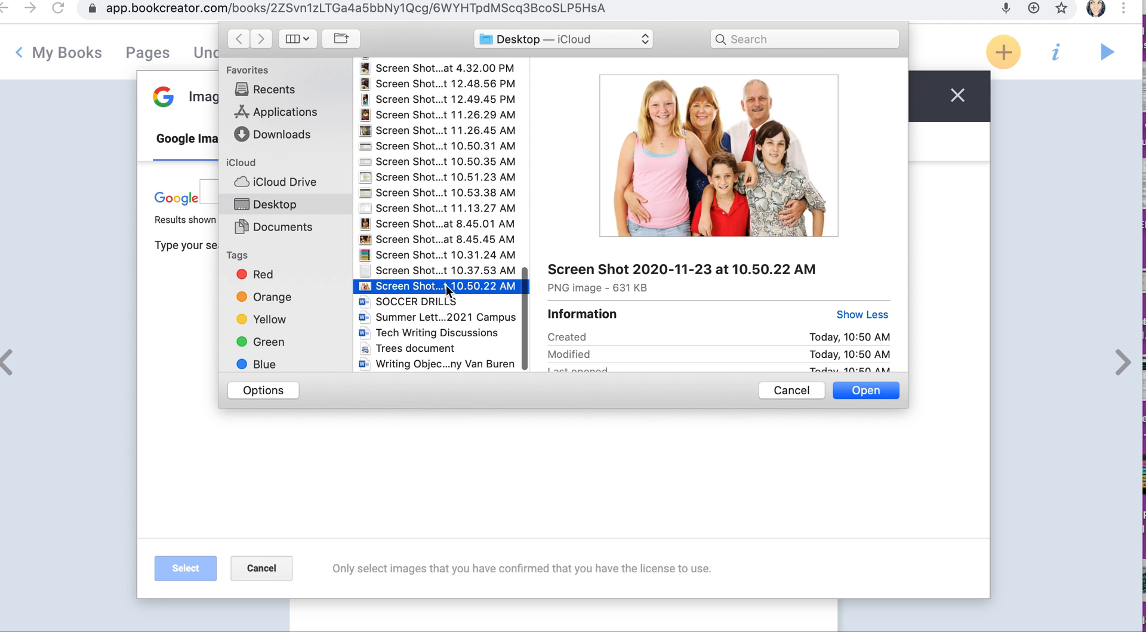
{"action": "left_click", "coordinate": [852, 385]}
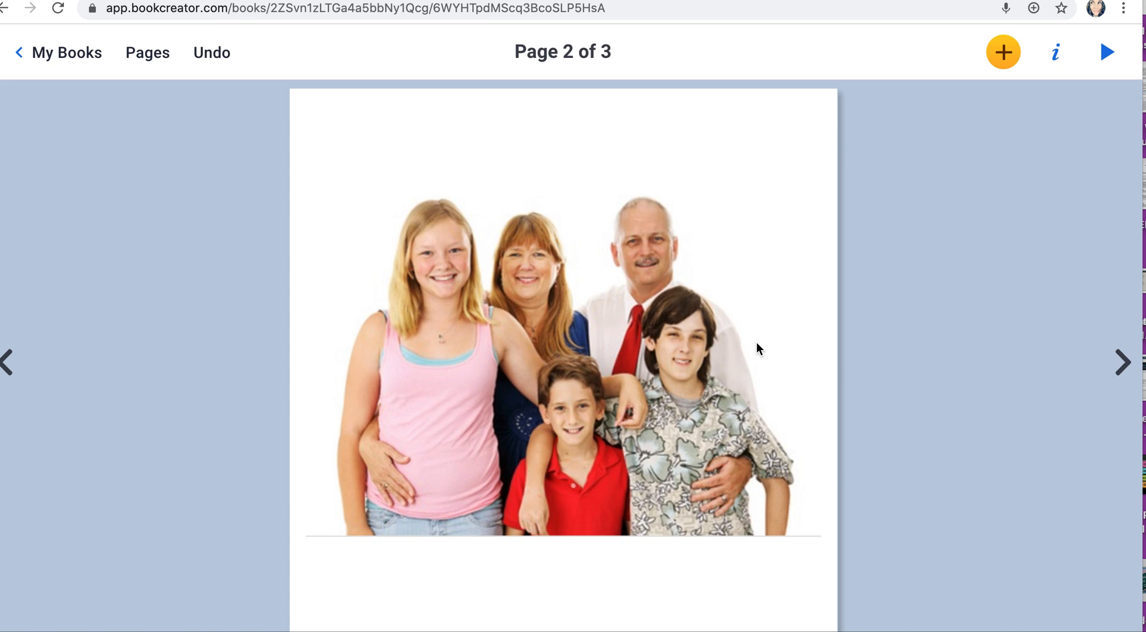
Shrink the family photo, place it in the upper right of the page, and move the story text to the lower part
{"action": "left_click", "coordinate": [755, 367]}
{"action": "left_click_drag", "start_coordinate": [822, 538], "coordinate": [634, 409]}
{"action": "left_click_drag", "start_coordinate": [521, 322], "coordinate": [692, 249]}
{"action": "left_click_drag", "start_coordinate": [522, 422], "coordinate": [501, 516]}
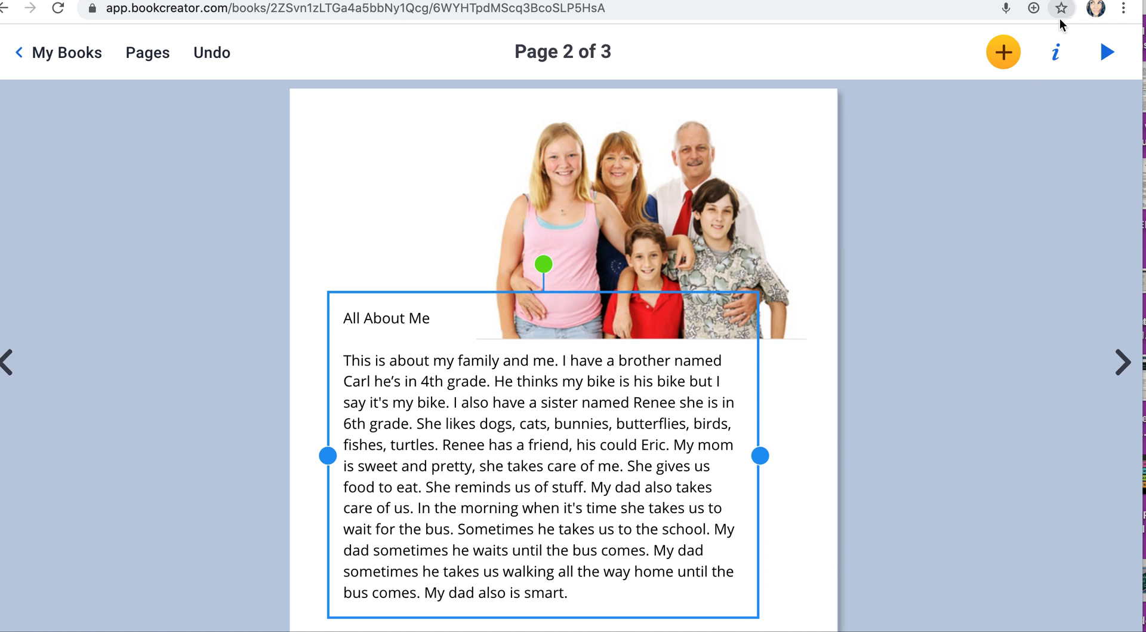
Set the page background to the recently used yellow, turquoise and pink watercolor
{"action": "left_click", "coordinate": [1054, 56]}
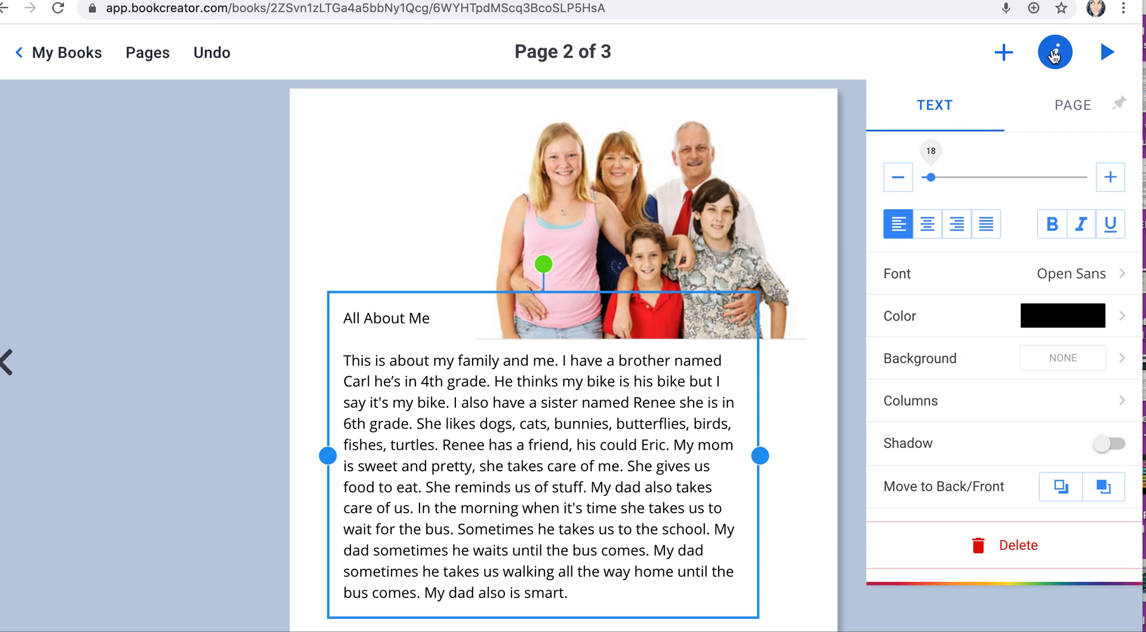
{"action": "left_click", "coordinate": [1071, 113]}
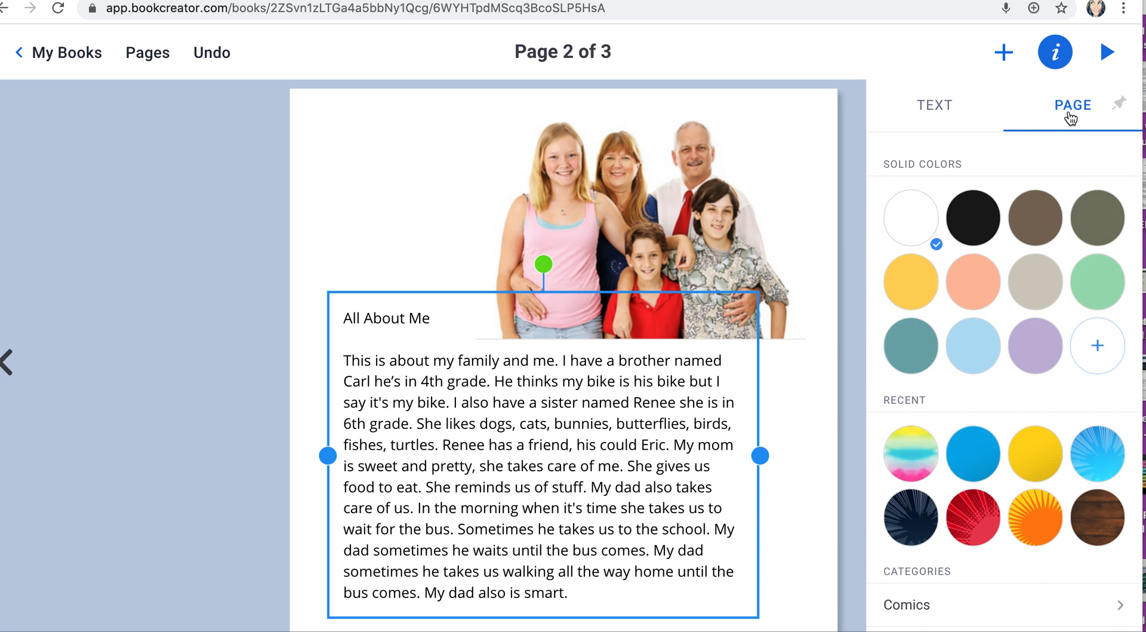
{"action": "scroll", "coordinate": [1015, 382], "scroll_direction": "down", "scroll_amount": 3}
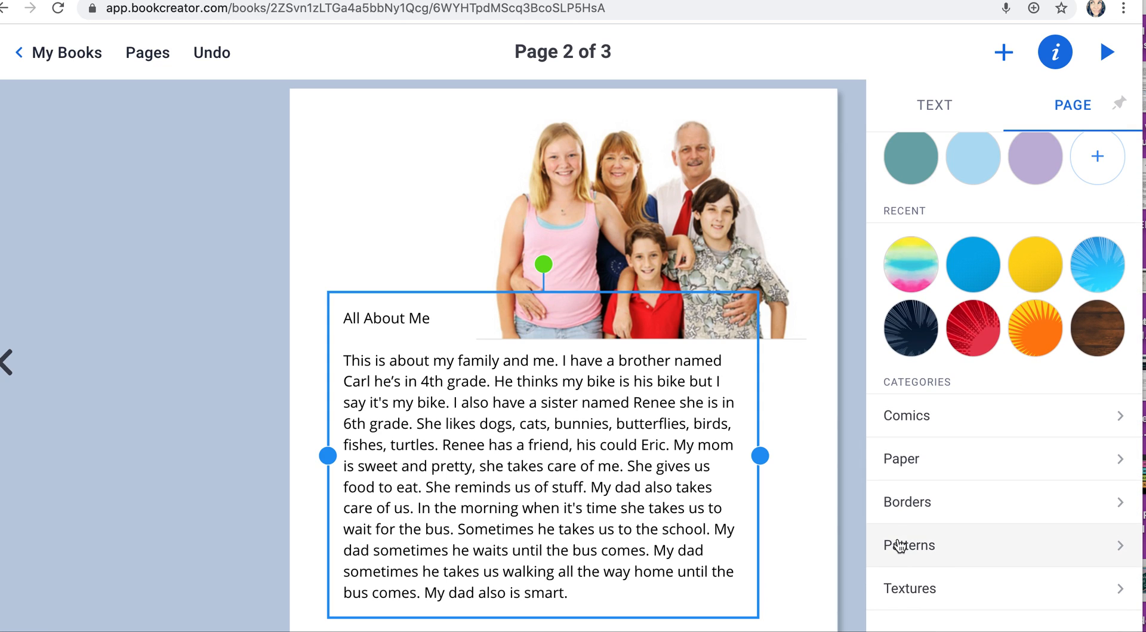
{"action": "left_click", "coordinate": [921, 286]}
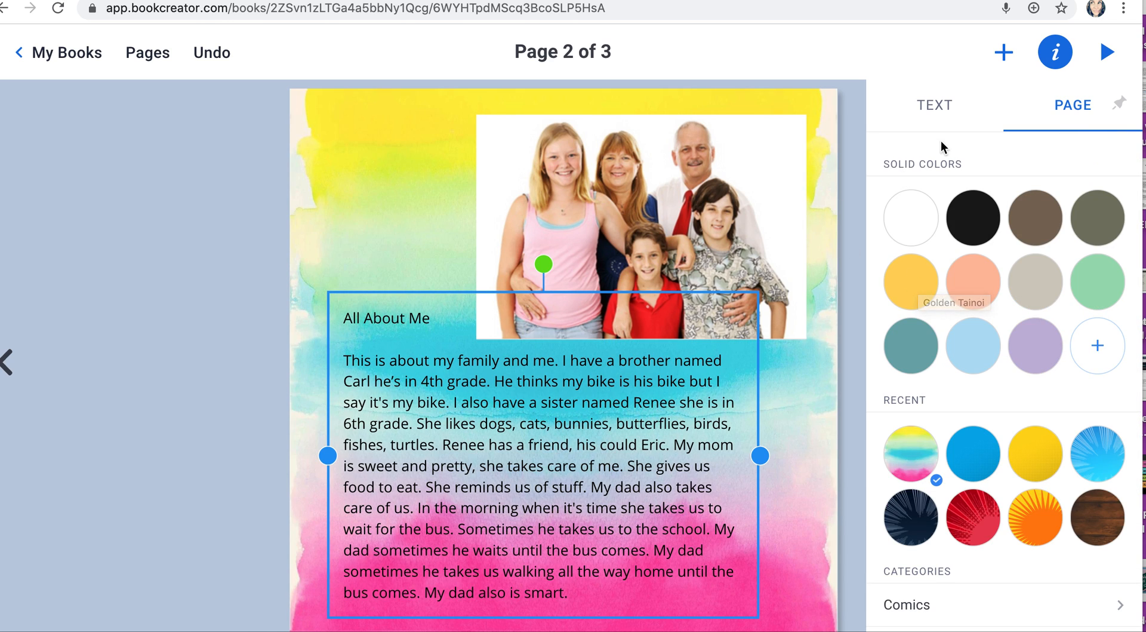
{"action": "left_click", "coordinate": [227, 233]}
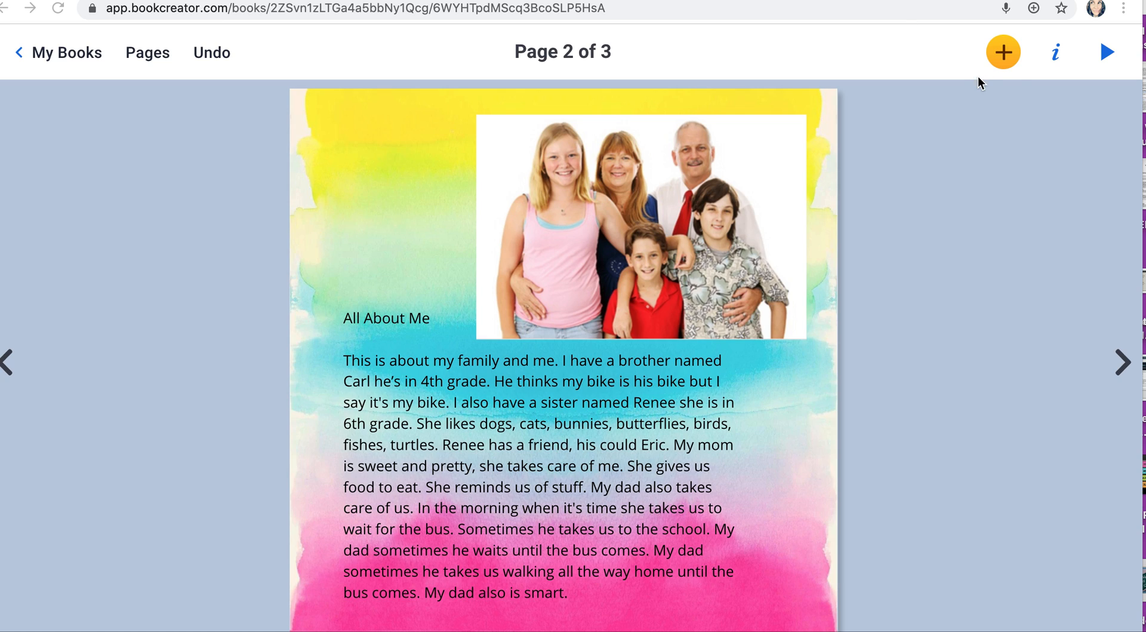
Preview the book, have page 2 read aloud, stop the reading and return to editing
{"action": "left_click", "coordinate": [1108, 55]}
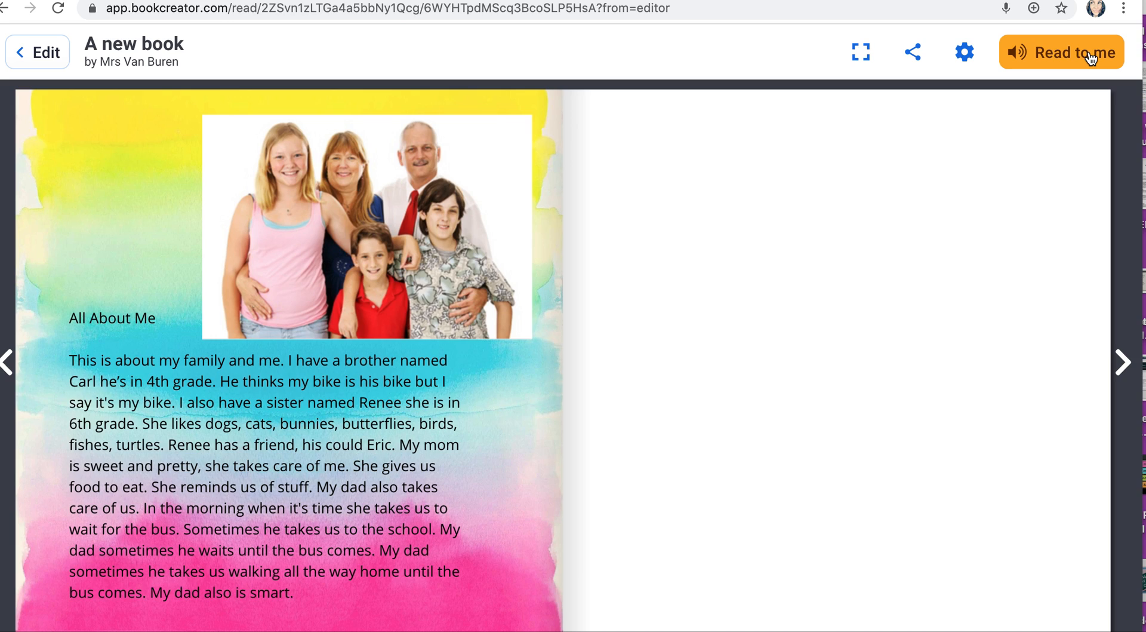
{"action": "left_click", "coordinate": [1090, 58]}
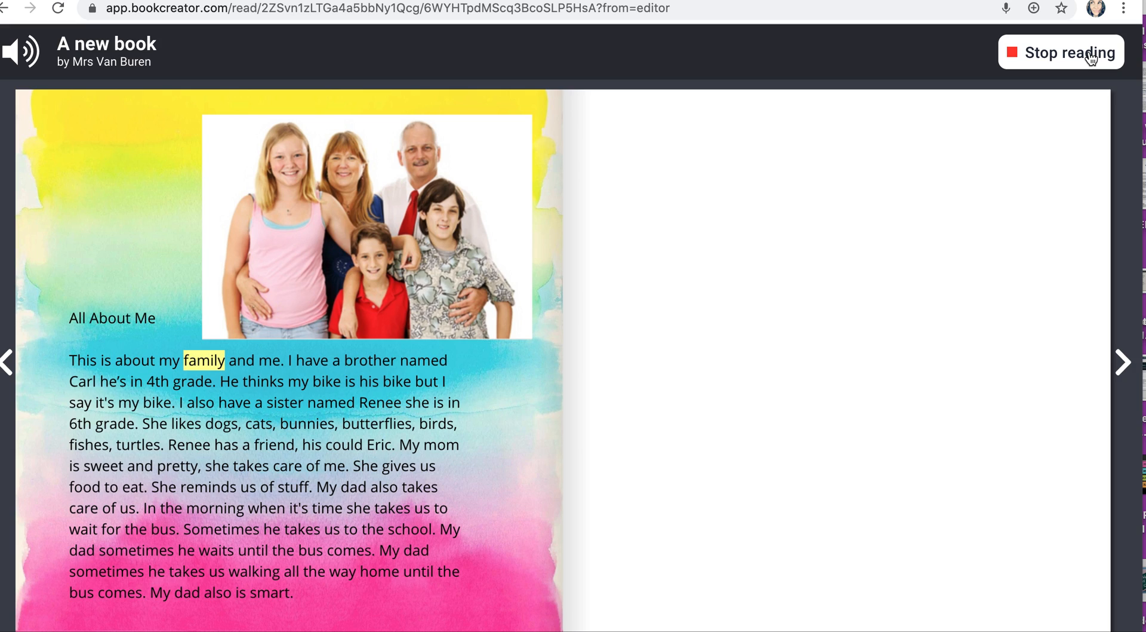
{"action": "left_click", "coordinate": [1090, 58]}
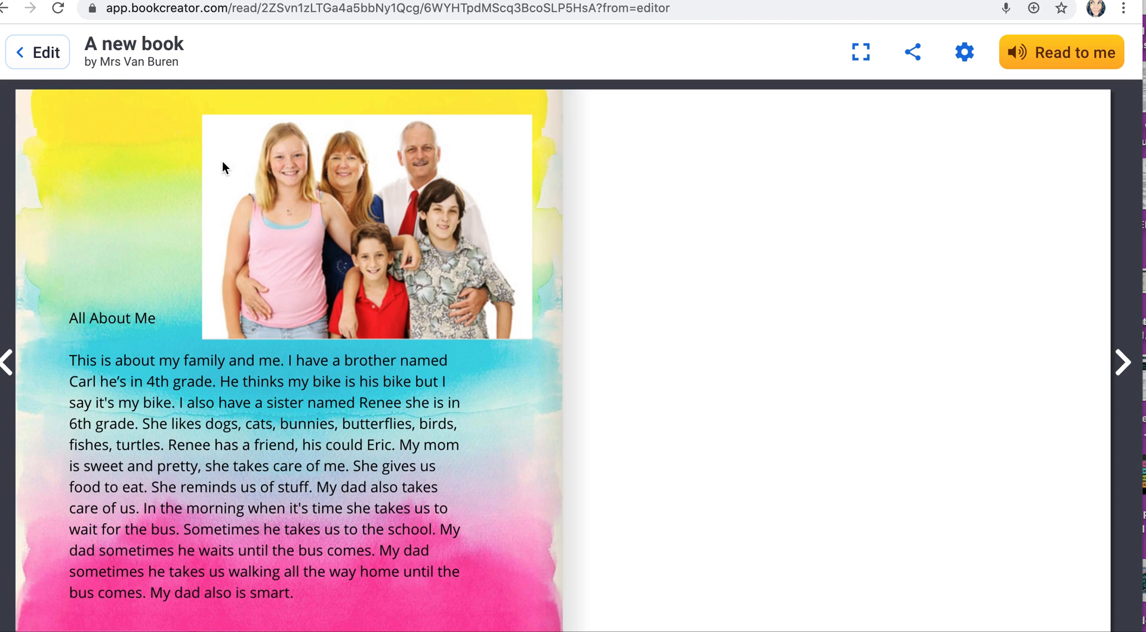
{"action": "left_click", "coordinate": [45, 52]}
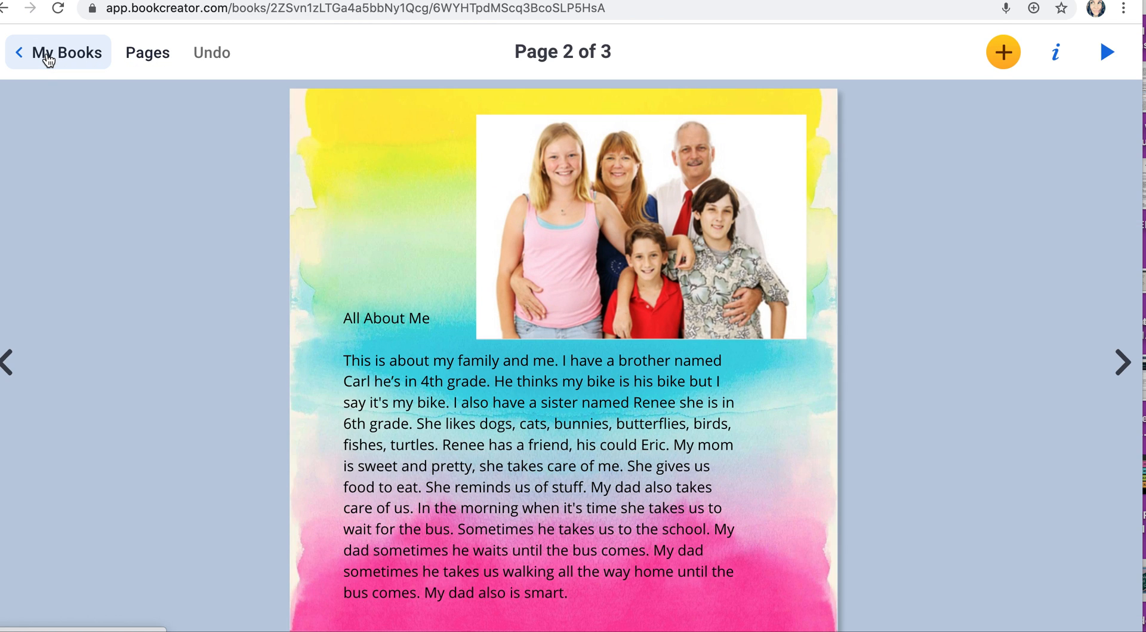
Record a voice narration and add the recording to page 2
{"action": "left_click", "coordinate": [1002, 57]}
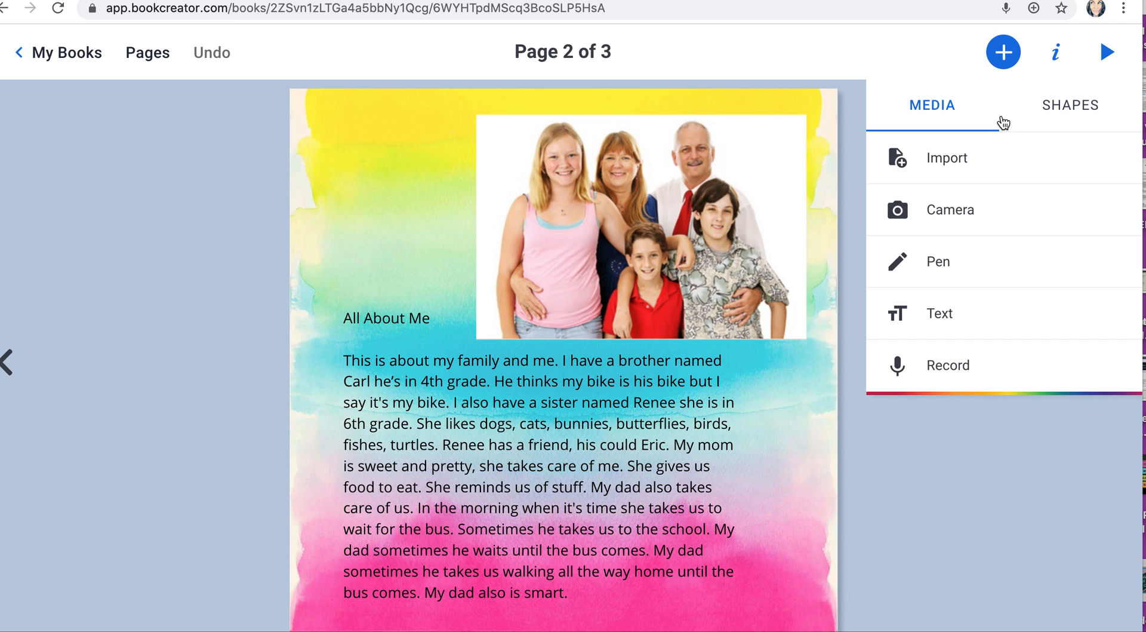
{"action": "left_click", "coordinate": [942, 365]}
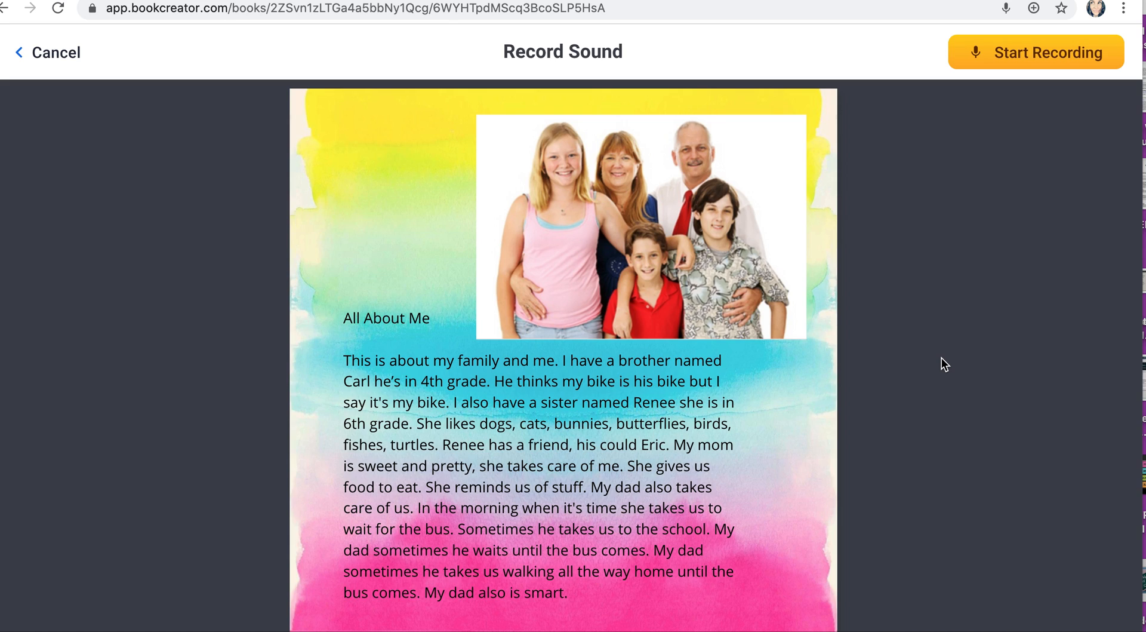
{"action": "left_click", "coordinate": [1019, 59]}
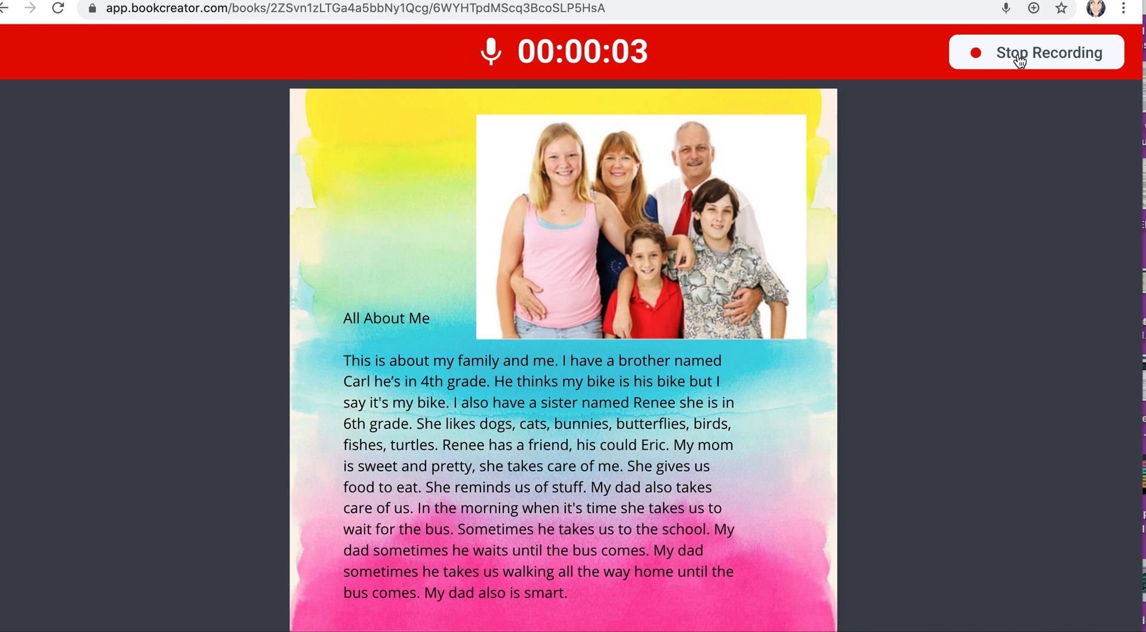
{"action": "left_click", "coordinate": [1018, 59]}
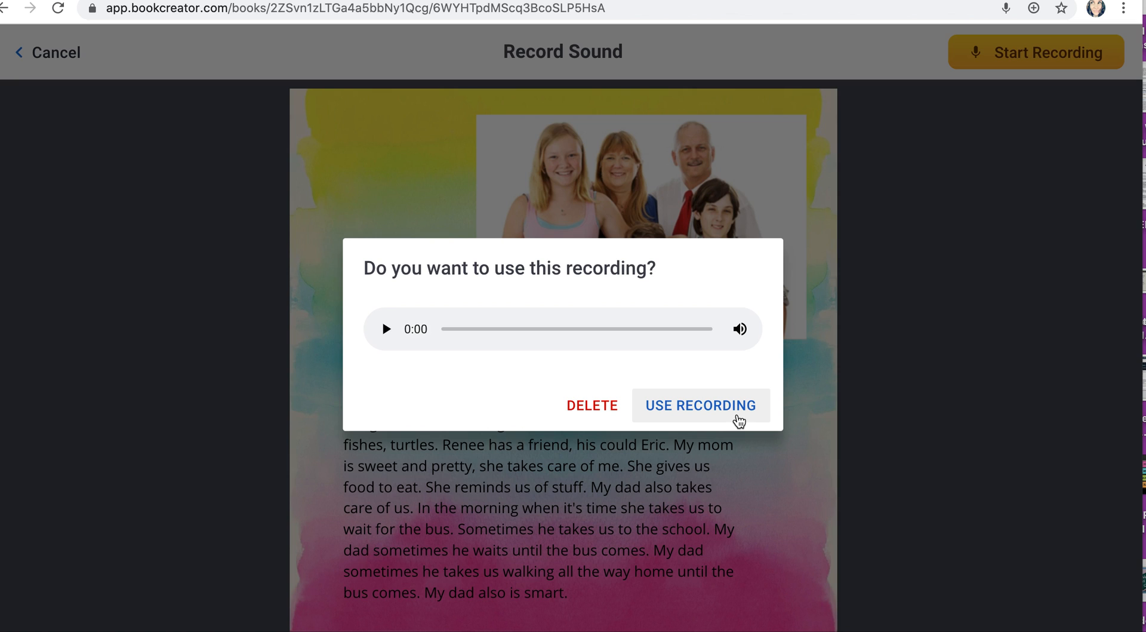
{"action": "left_click", "coordinate": [738, 421]}
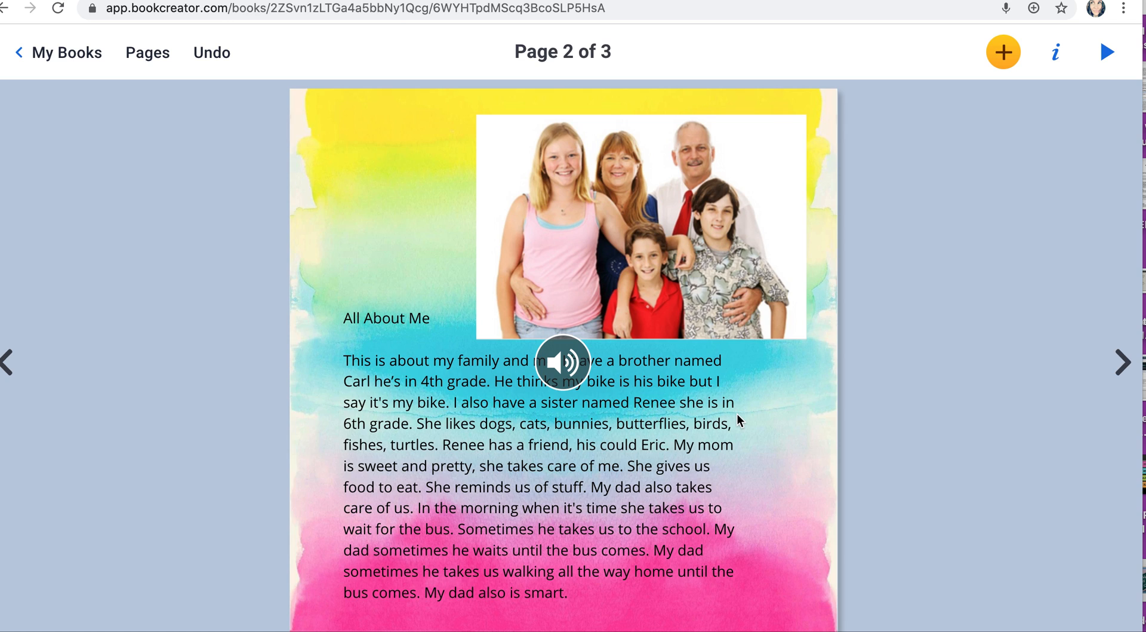
Enlarge the narration's sound icon on page 2 and place it in the upper left, beside the family photo
{"action": "left_click", "coordinate": [566, 364]}
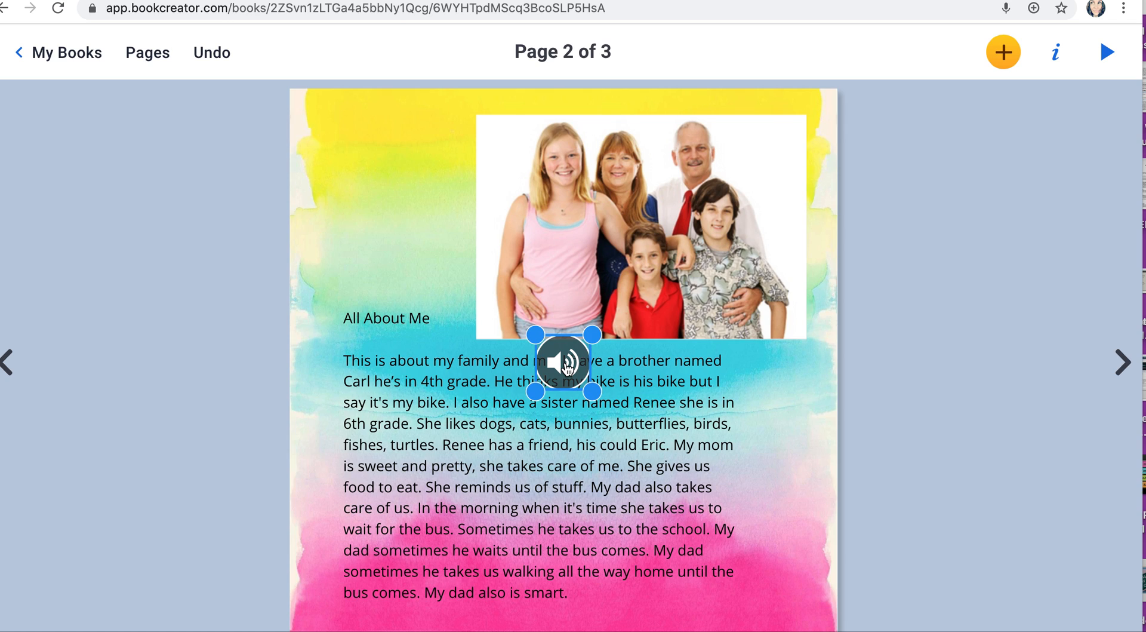
{"action": "left_click_drag", "start_coordinate": [592, 391], "coordinate": [678, 452]}
{"action": "left_click_drag", "start_coordinate": [613, 414], "coordinate": [391, 209]}
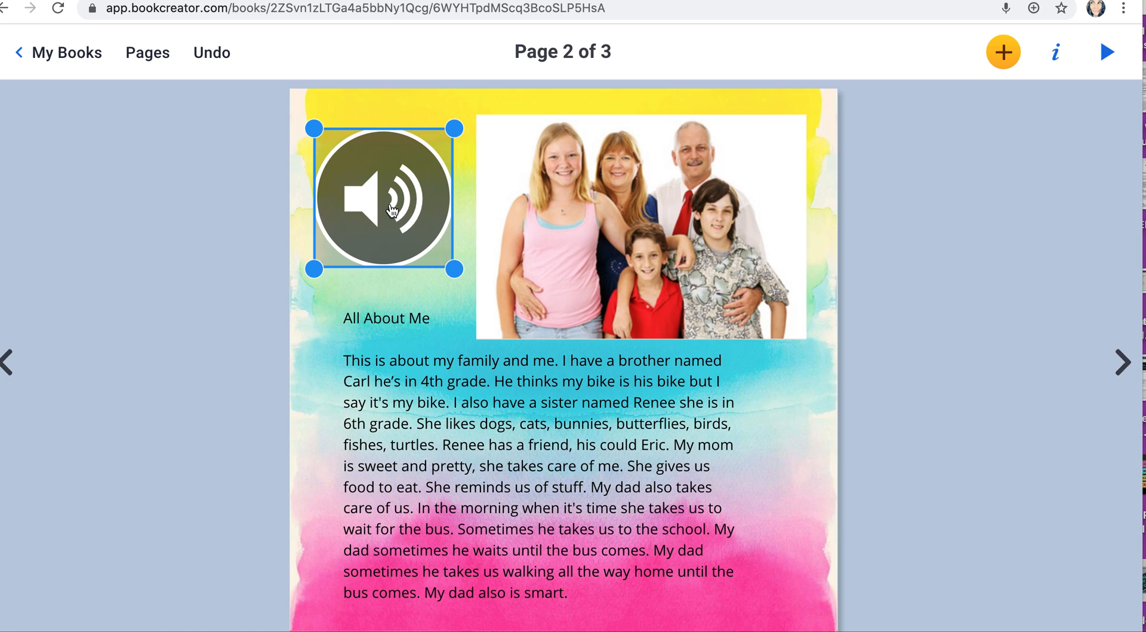
{"action": "left_click", "coordinate": [958, 347]}
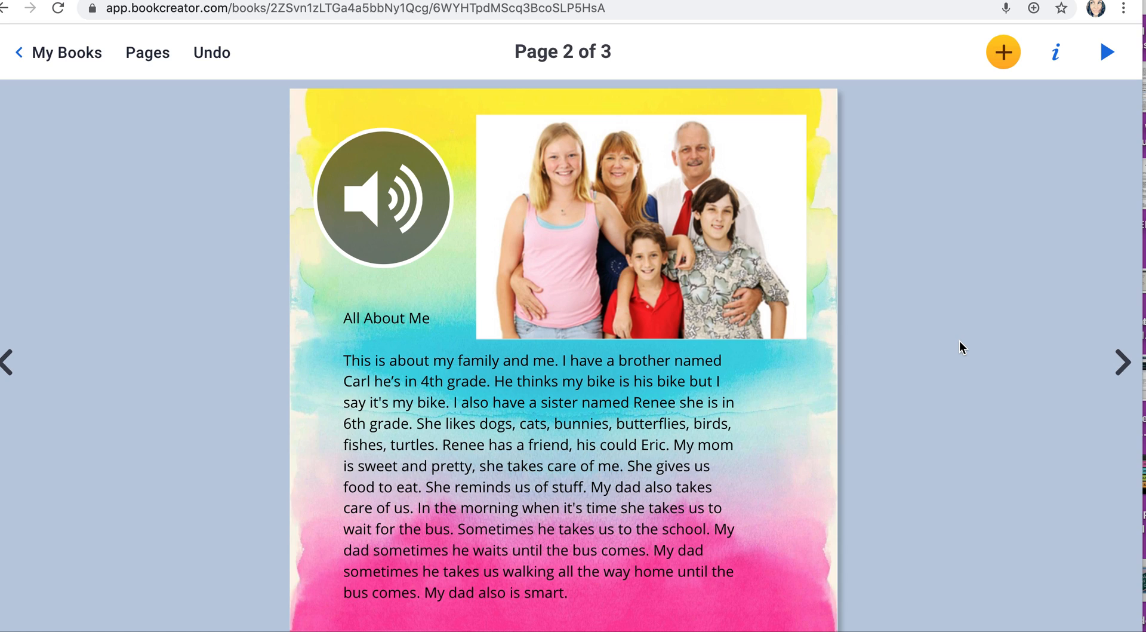
Add the bold text "FEEDBACK" to page 3 and place it near the middle of the page's upper half
{"action": "left_click", "coordinate": [1122, 361]}
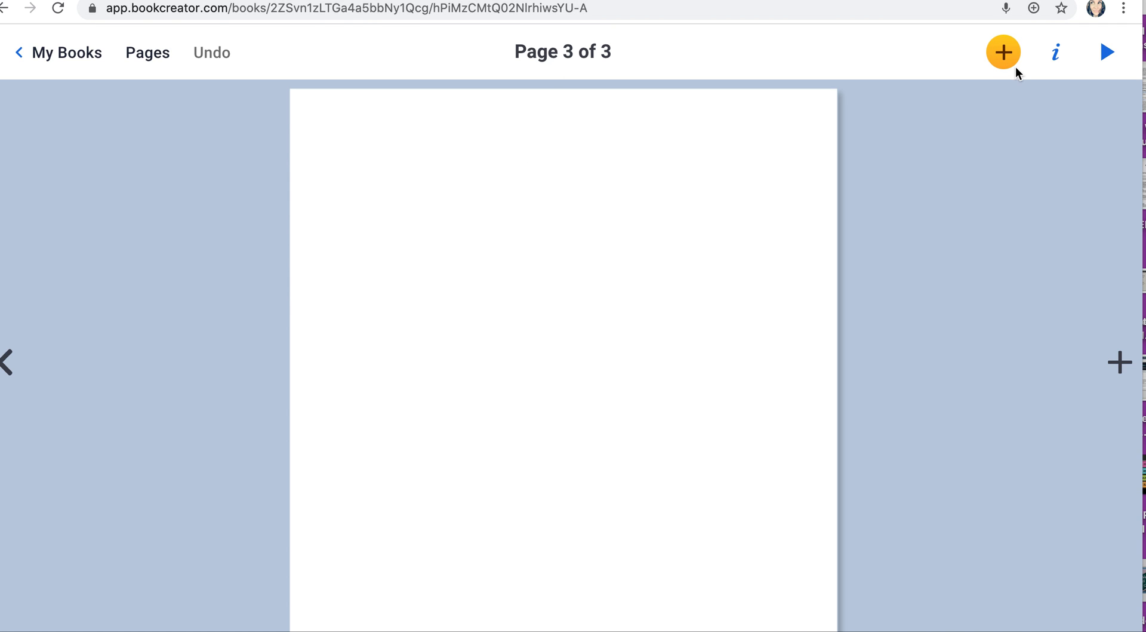
{"action": "left_click", "coordinate": [995, 60]}
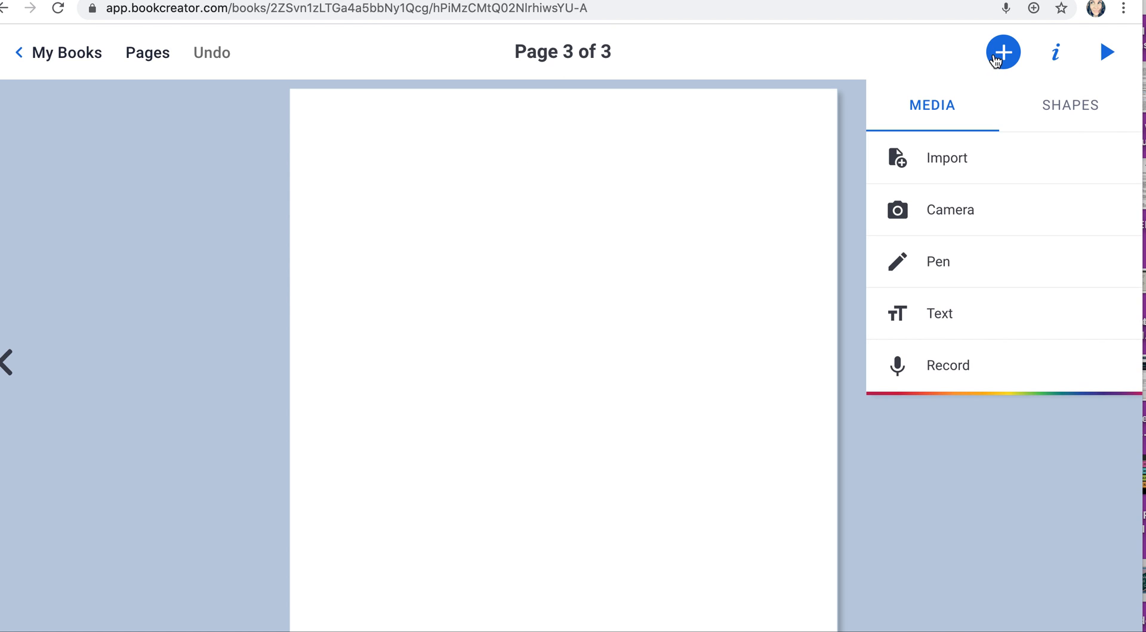
{"action": "left_click", "coordinate": [919, 326]}
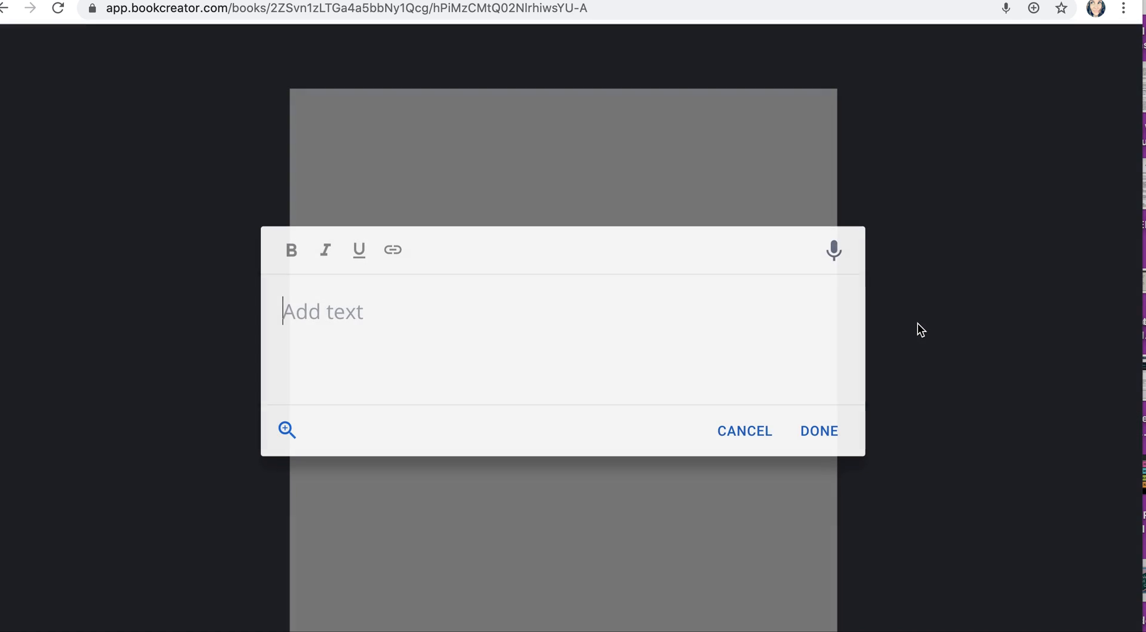
{"action": "type", "text": "FEEDBACK"}
{"action": "left_click", "coordinate": [290, 243]}
{"action": "double_click", "coordinate": [348, 305]}
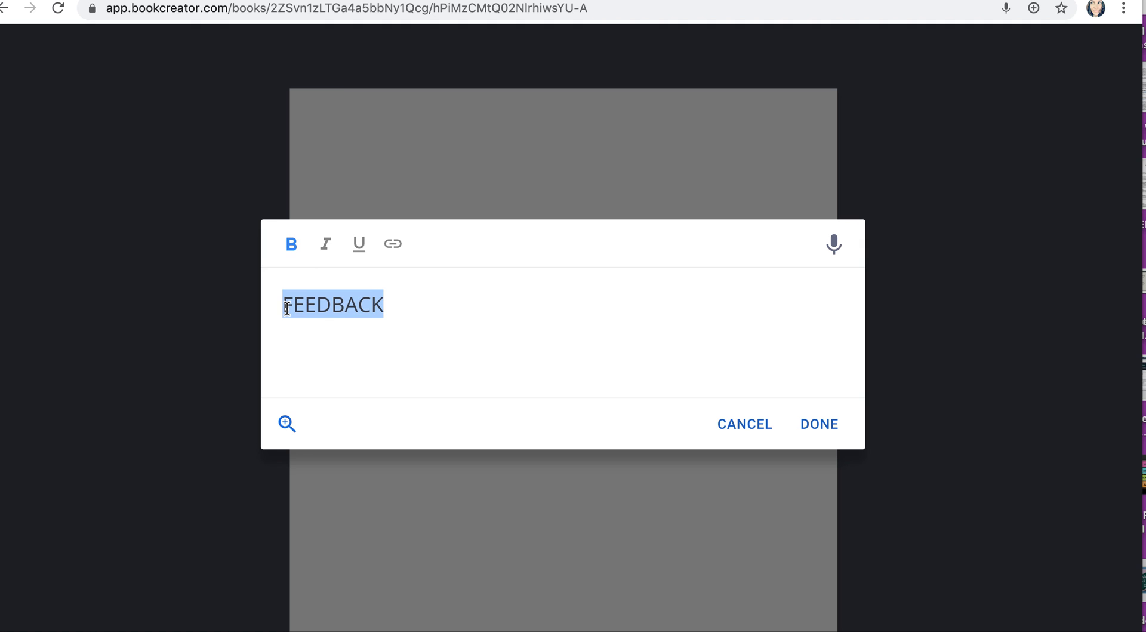
{"action": "left_click", "coordinate": [292, 239]}
{"action": "left_click", "coordinate": [834, 425]}
{"action": "left_click_drag", "start_coordinate": [522, 208], "coordinate": [651, 292]}
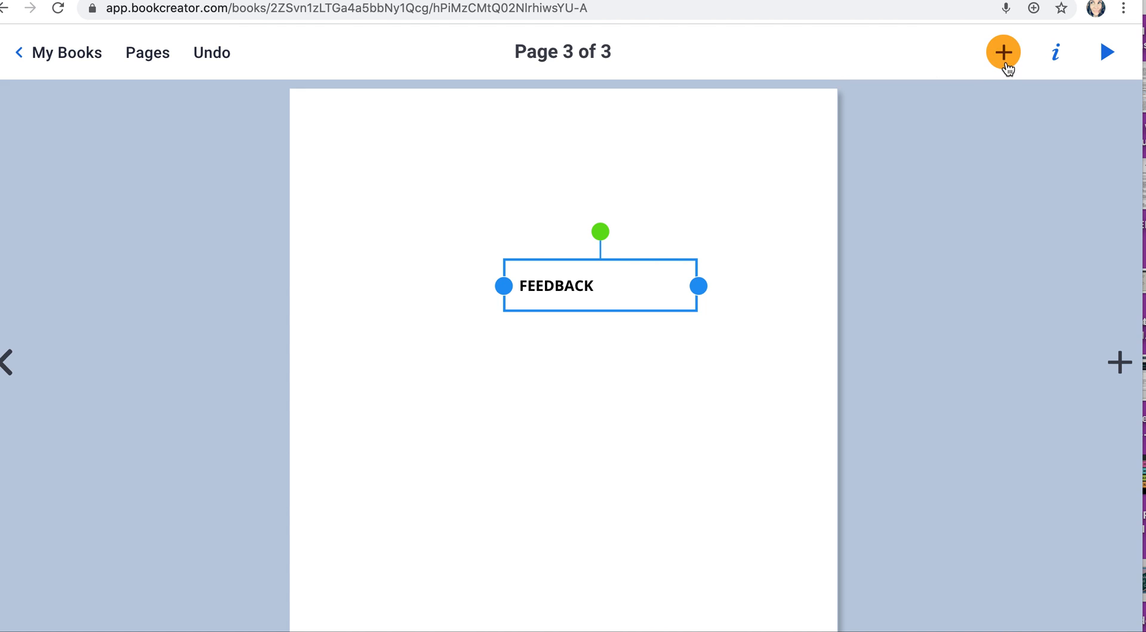
Record a spoken feedback message and add the recording to page 3
{"action": "left_click", "coordinate": [1004, 60]}
{"action": "left_click", "coordinate": [966, 358]}
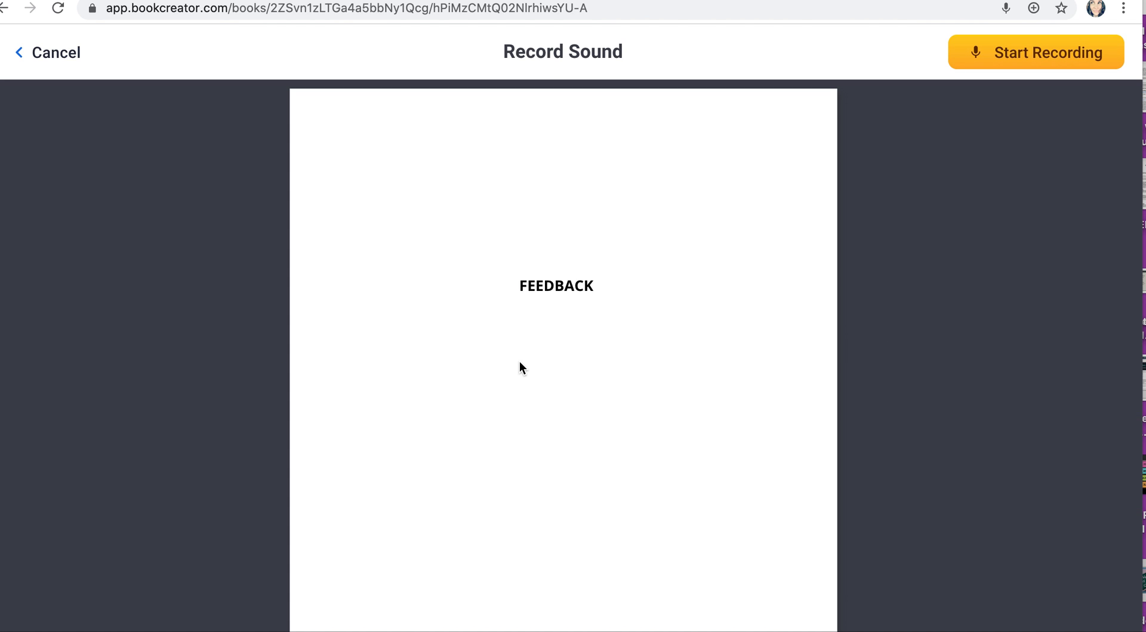
{"action": "left_click", "coordinate": [1003, 53]}
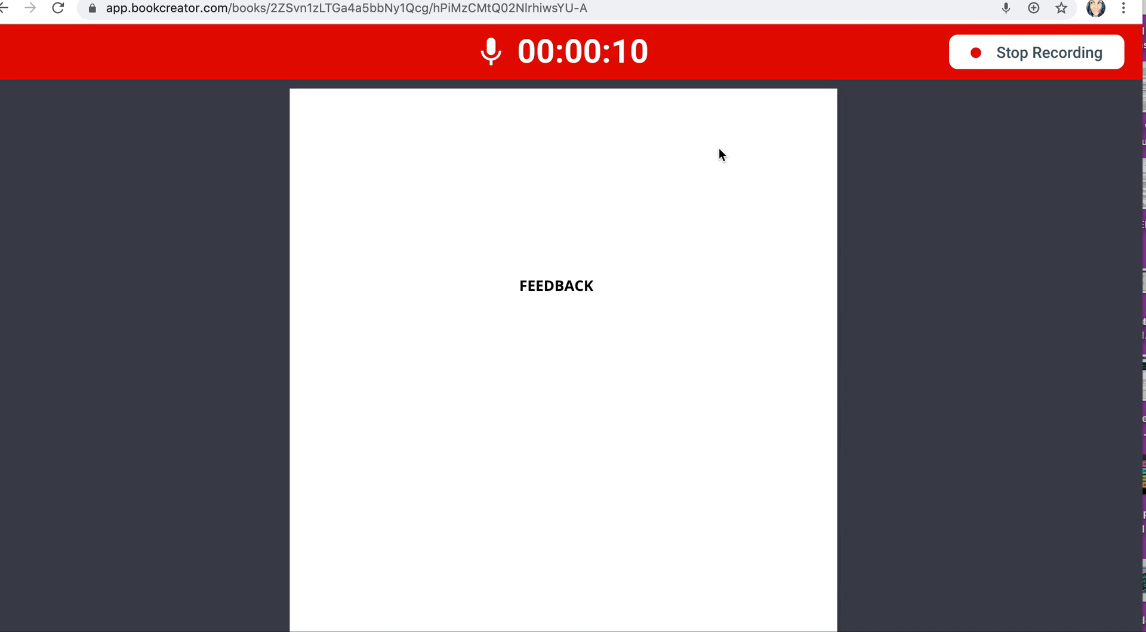
{"action": "left_click", "coordinate": [985, 53]}
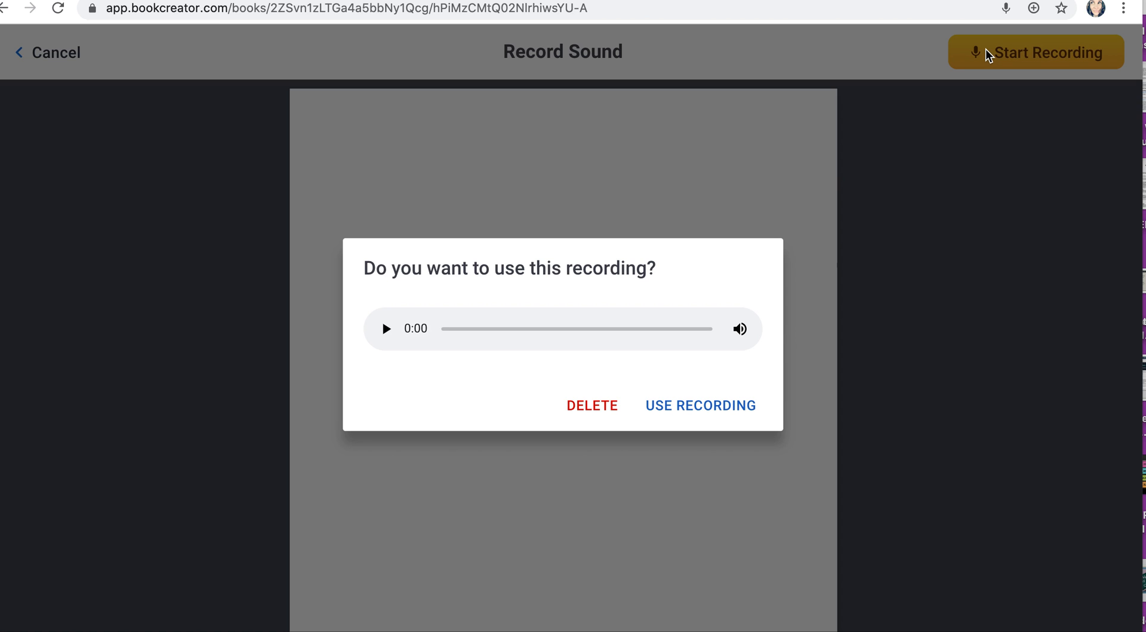
{"action": "left_click", "coordinate": [668, 408]}
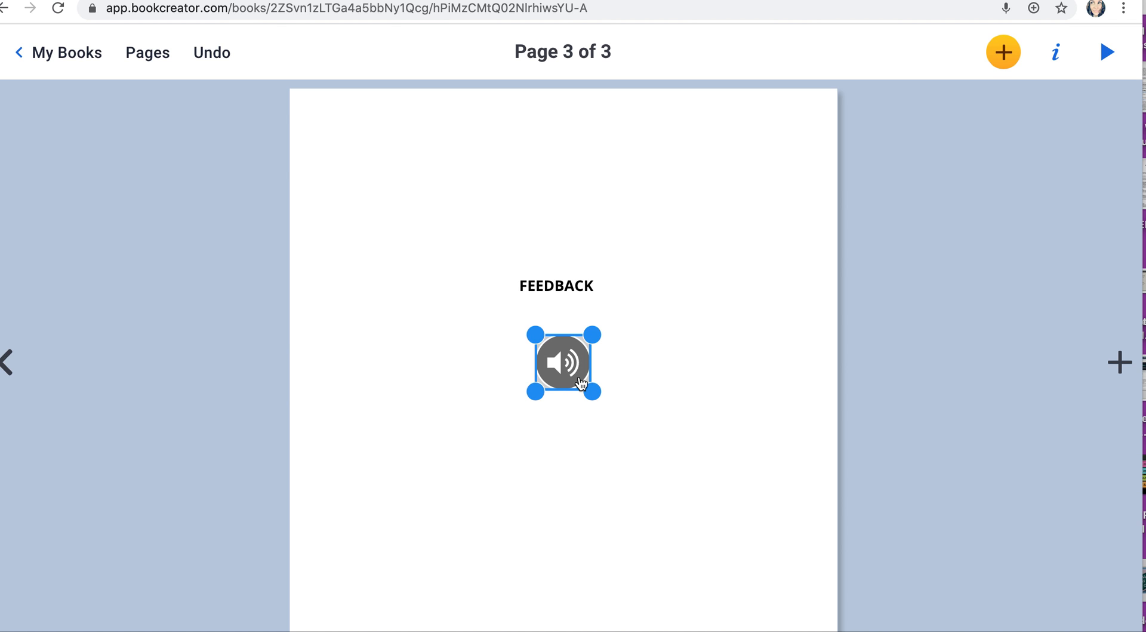
Enlarge the feedback recording's sound icon and center it directly below the FEEDBACK heading
{"action": "left_click_drag", "start_coordinate": [600, 394], "coordinate": [734, 535]}
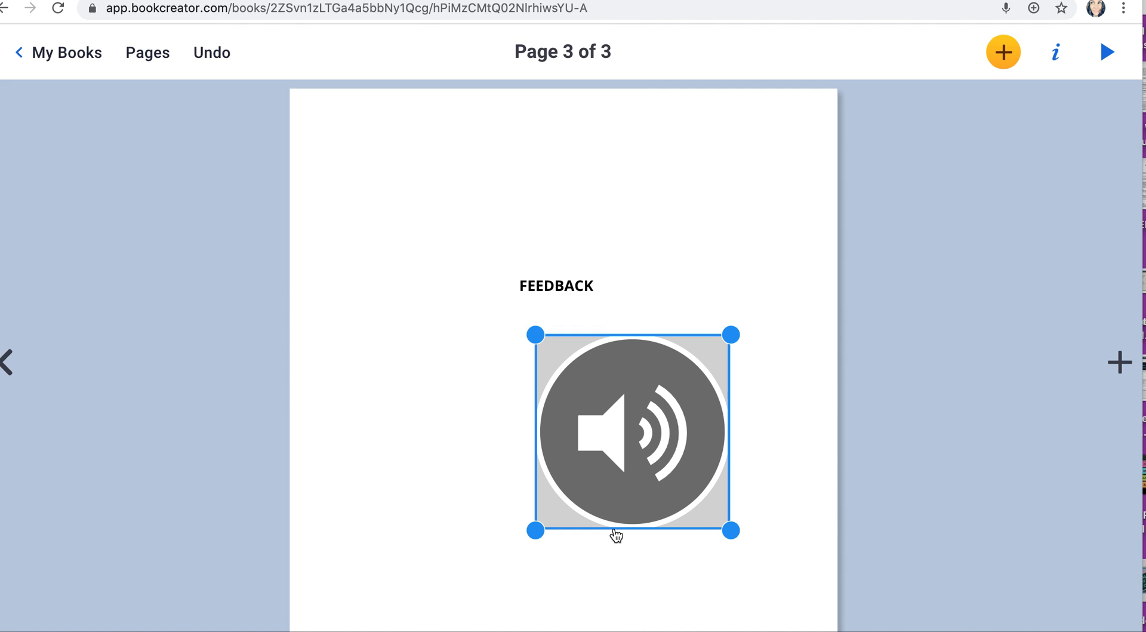
{"action": "left_click_drag", "start_coordinate": [536, 529], "coordinate": [477, 535]}
{"action": "left_click_drag", "start_coordinate": [574, 469], "coordinate": [533, 442]}
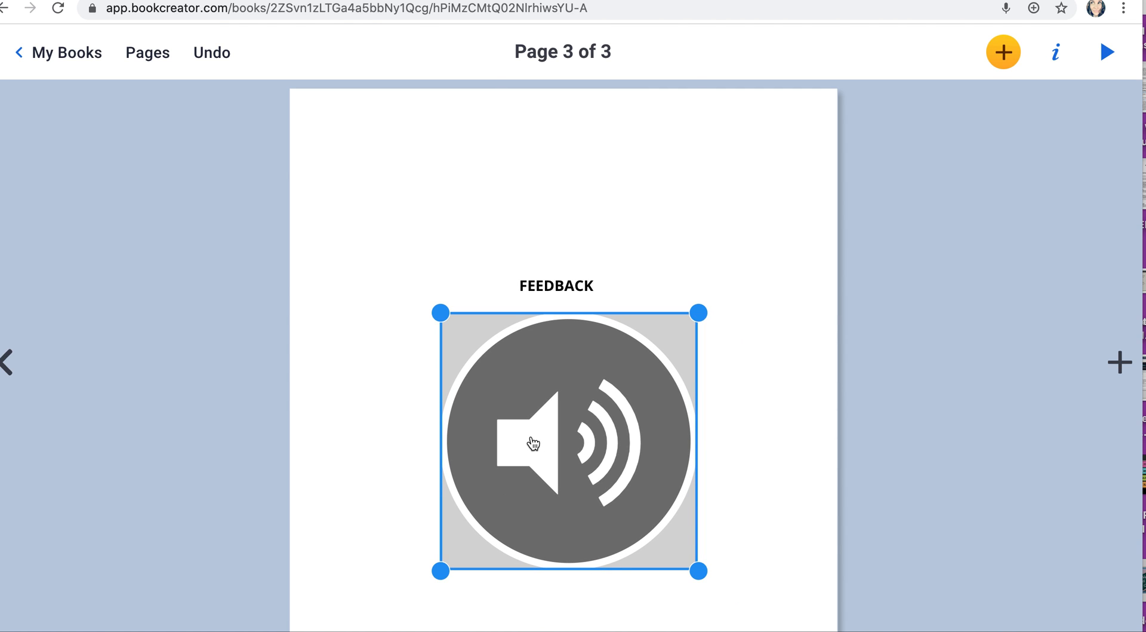